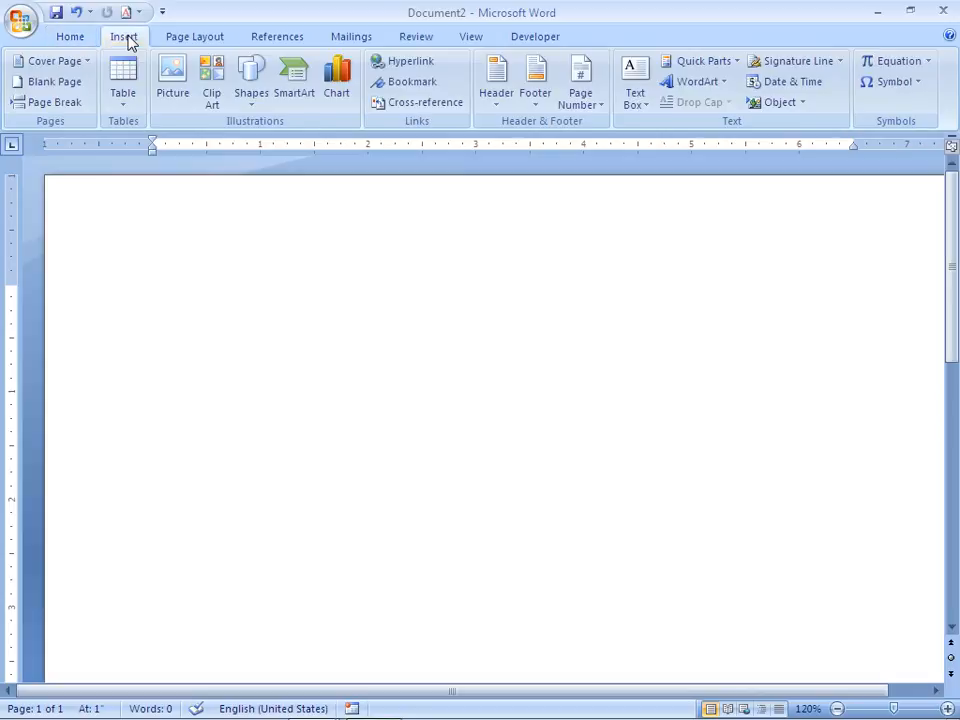
Insert a 4x4 table into the blank document.
left_click(133, 110)
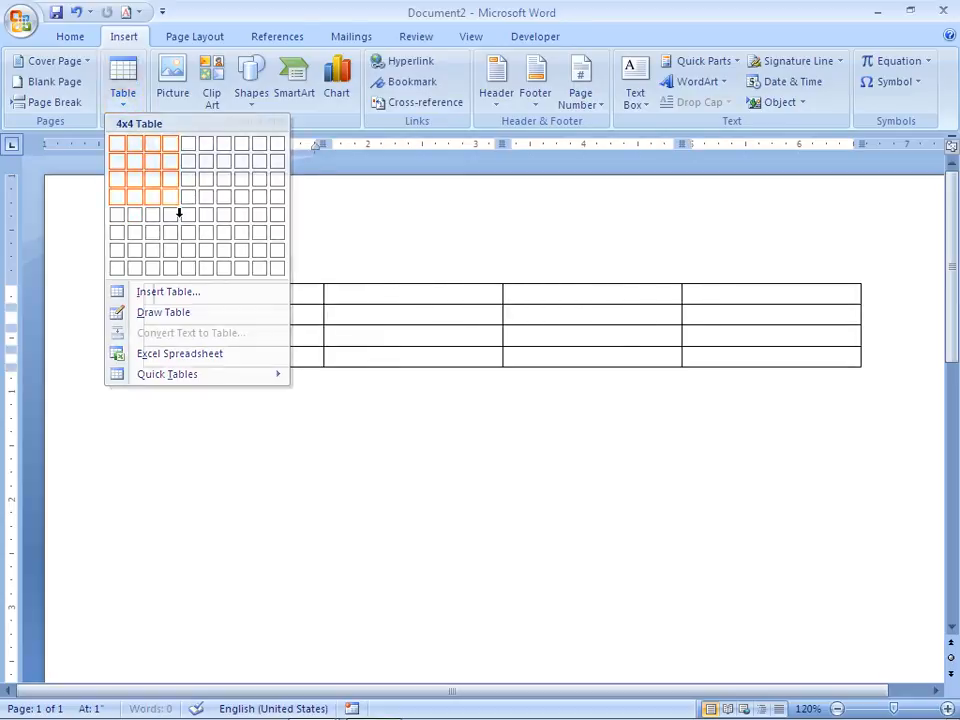
left_click(172, 202)
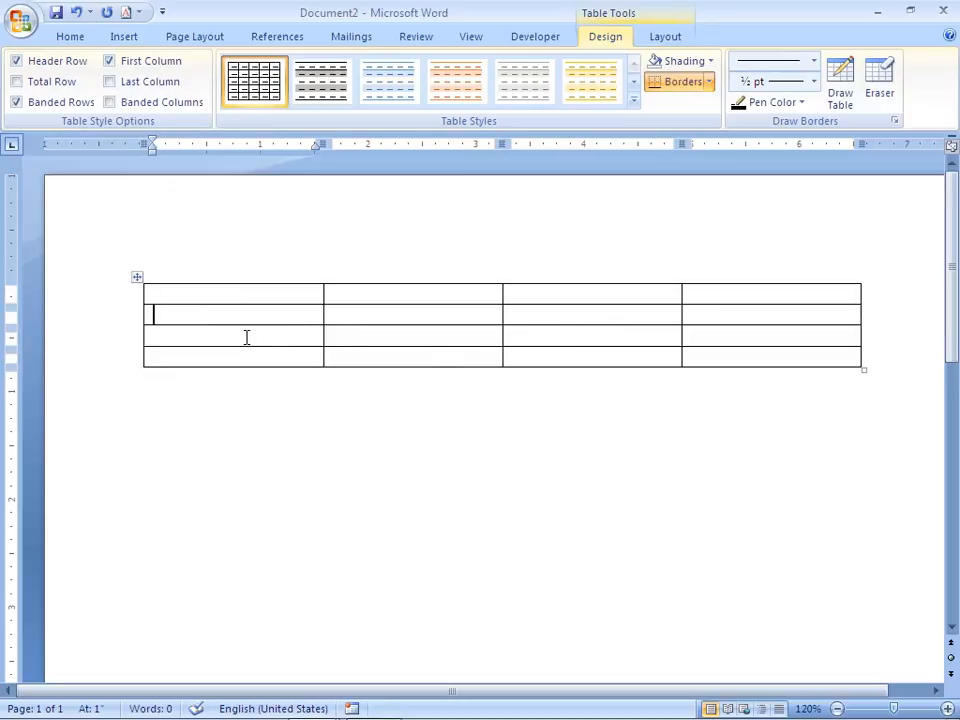
key("Down")
key("Down")
left_click(242, 300)
left_click(208, 296)
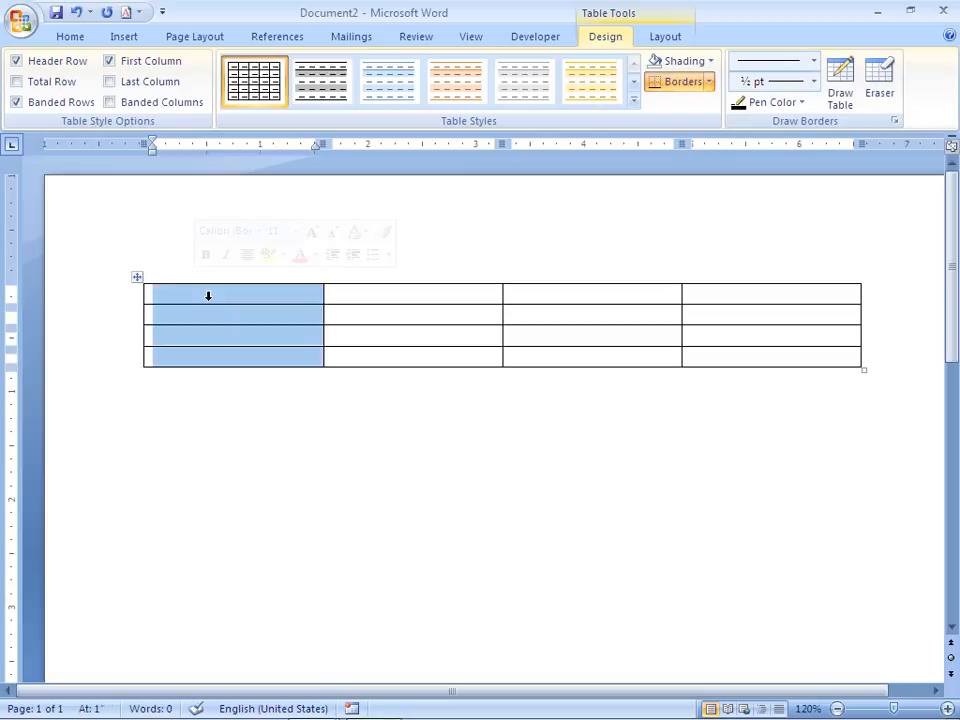
left_click(389, 292)
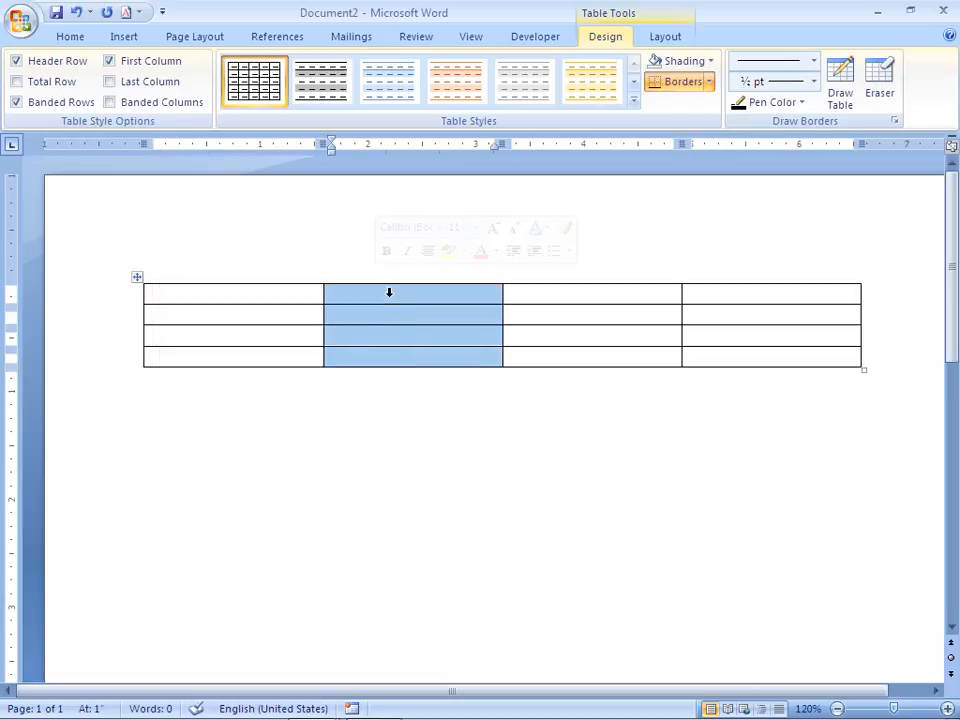
left_click(561, 283)
left_click(739, 281)
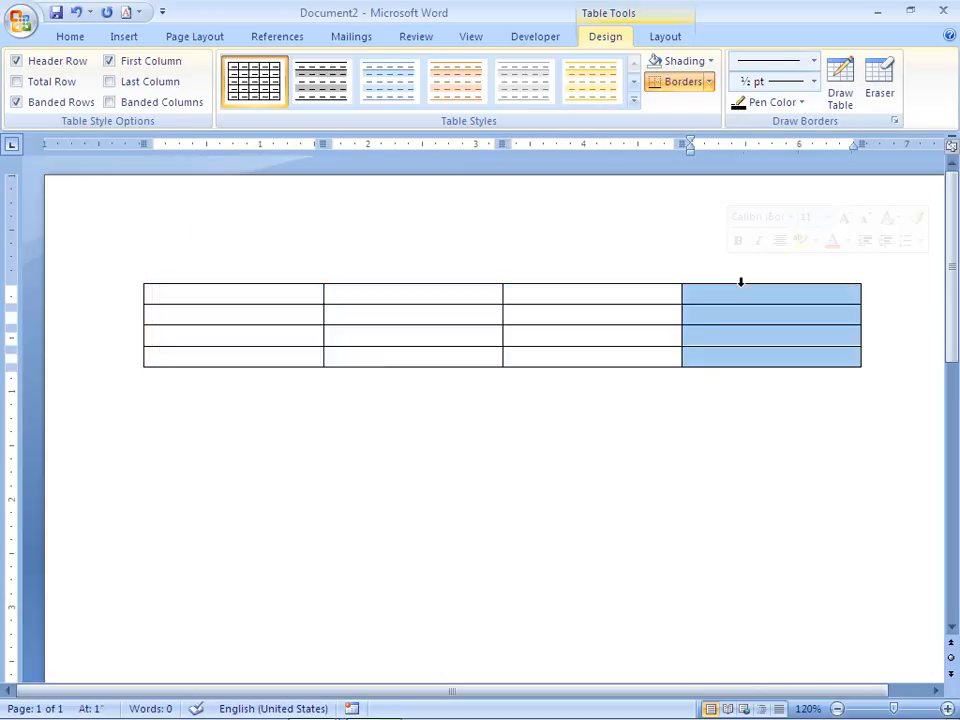
left_click(146, 302)
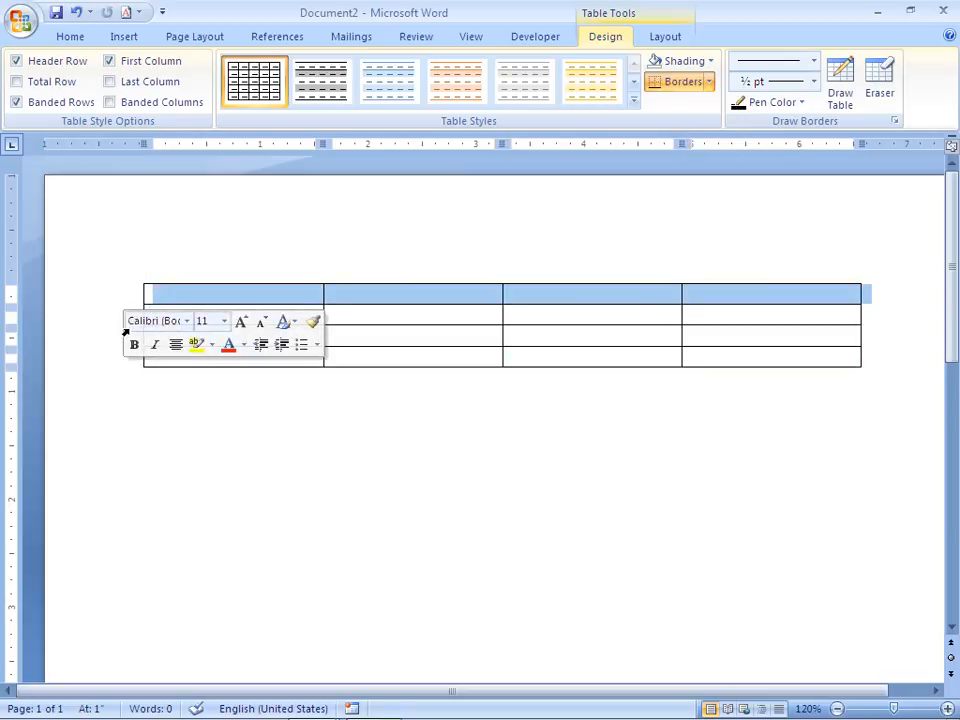
left_click(124, 332)
left_click(148, 347)
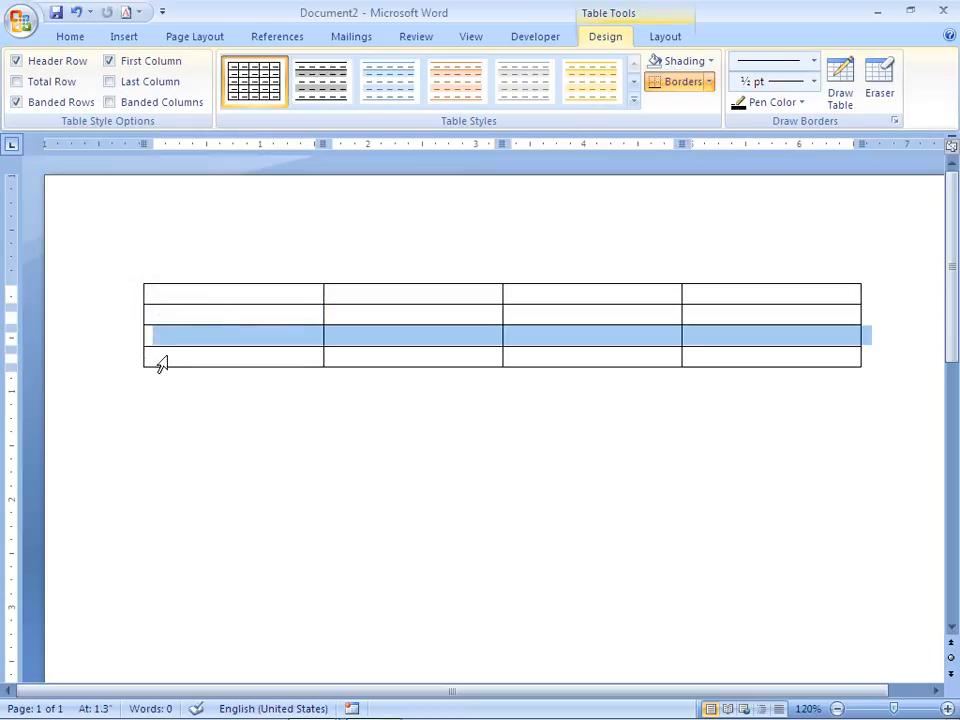
left_click(160, 369)
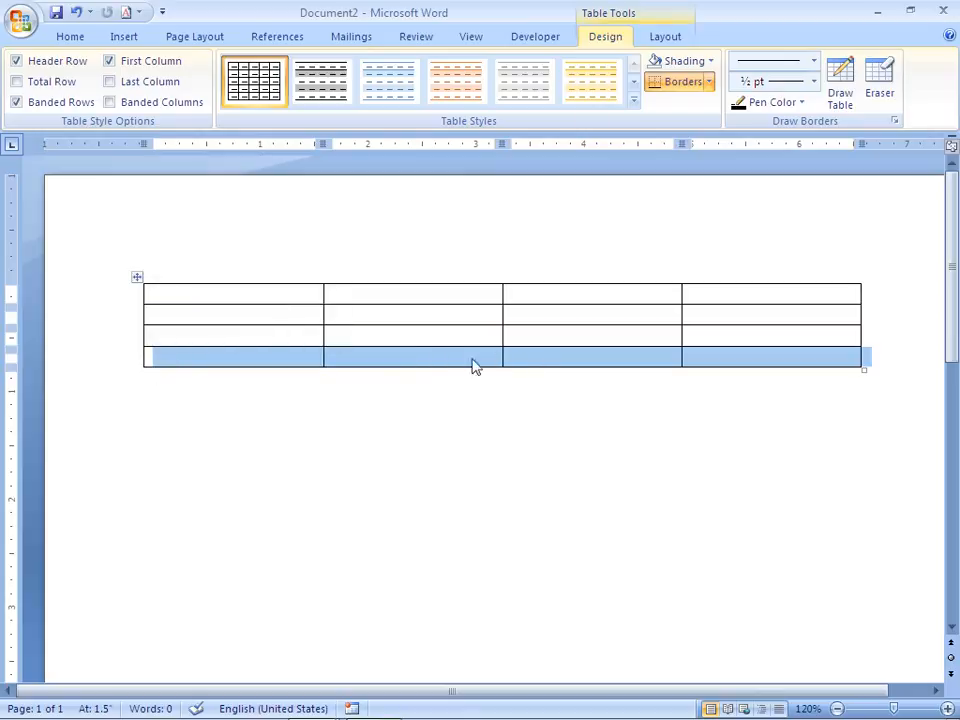
left_click(261, 300)
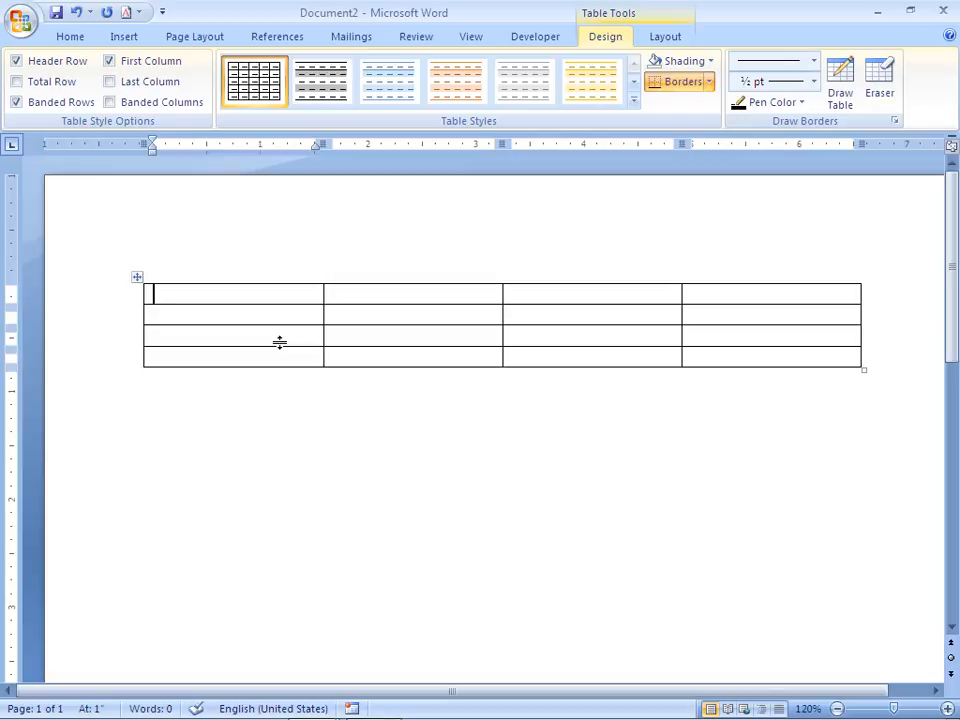
Type the headings Name, Class, Fee and Address across the table's first row.
type("Name")
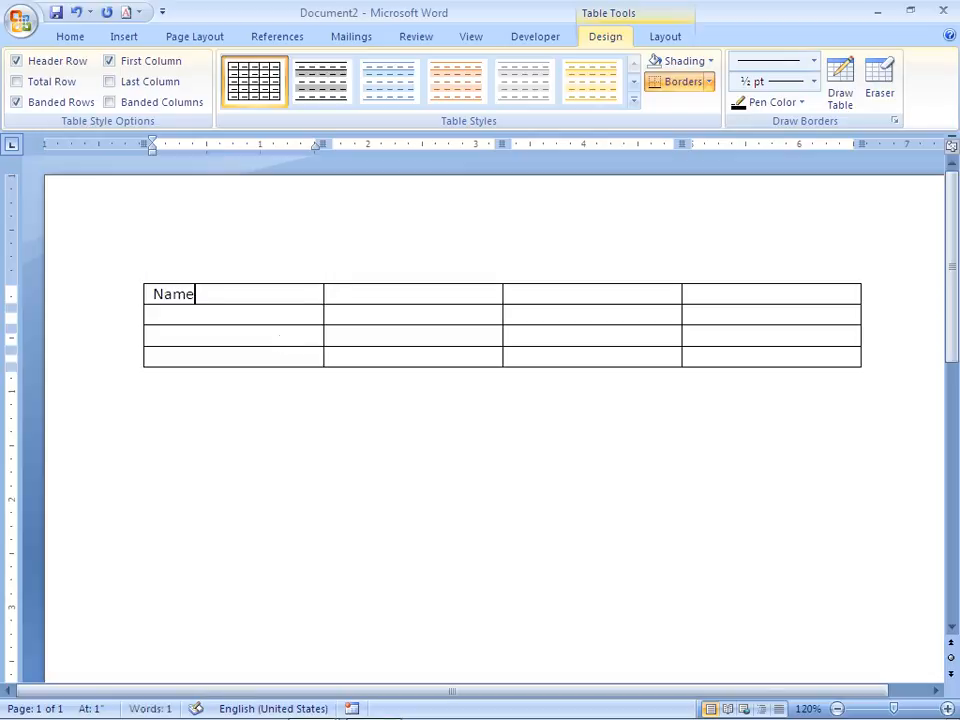
key("Tab")
type("Class")
key("Tab")
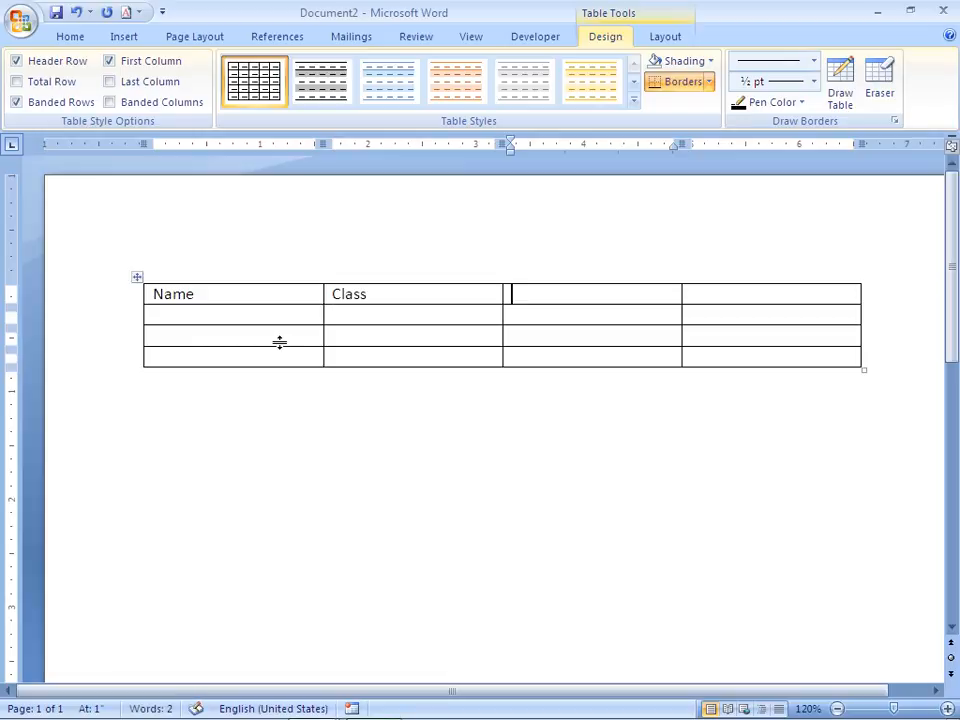
type("Fee")
key("Tab")
type("Address")
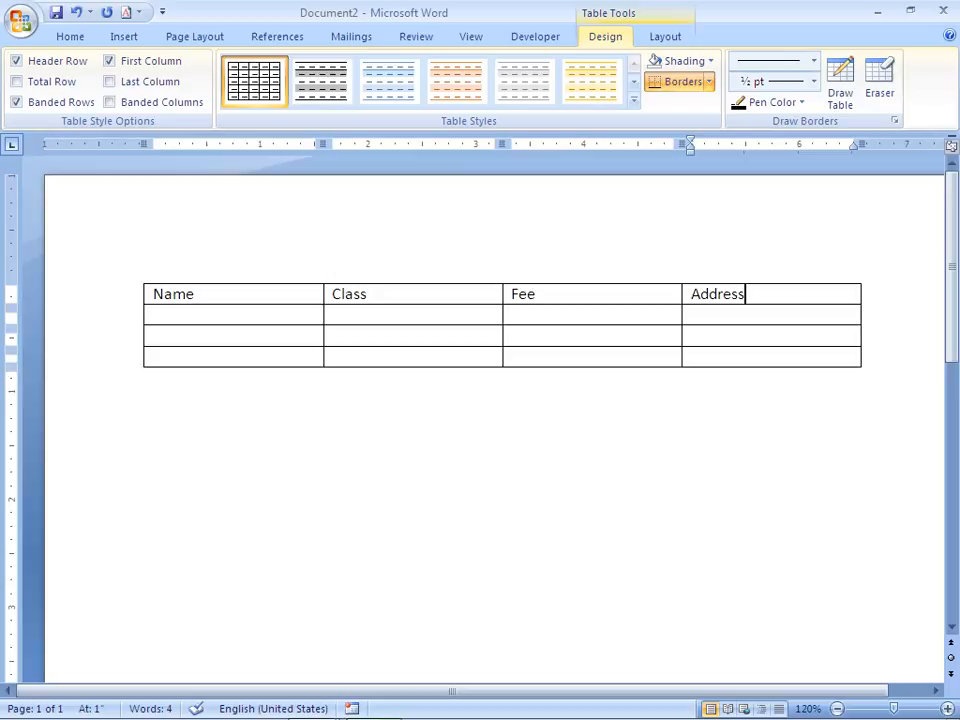
key("Tab")
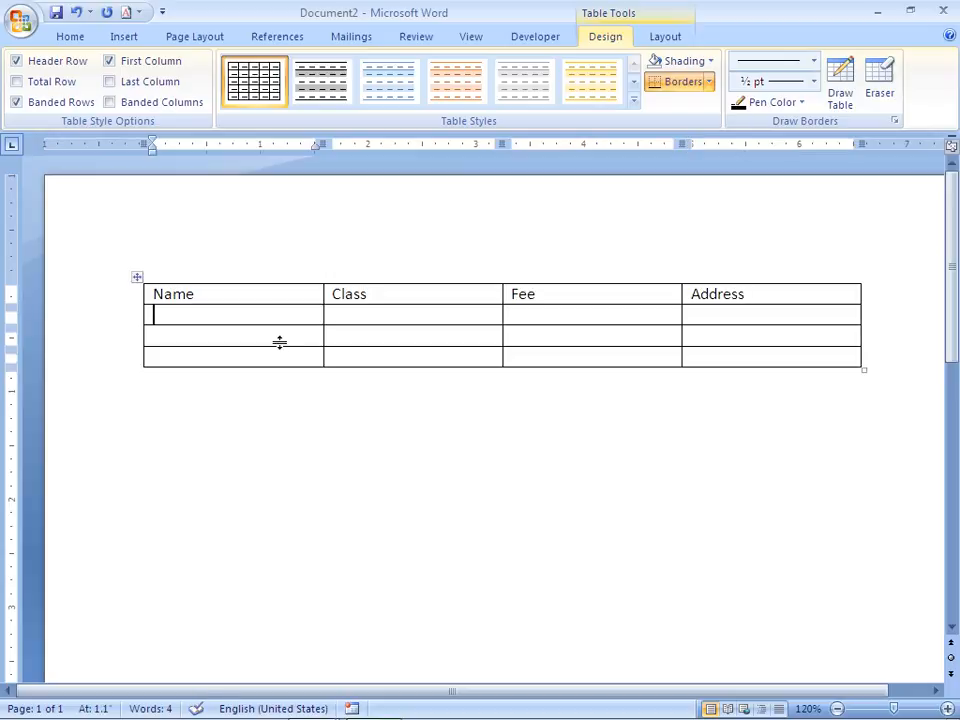
key("Tab")
key("Tab")
key("Tab")
key("Tab")
key("Tab")
key("Tab")
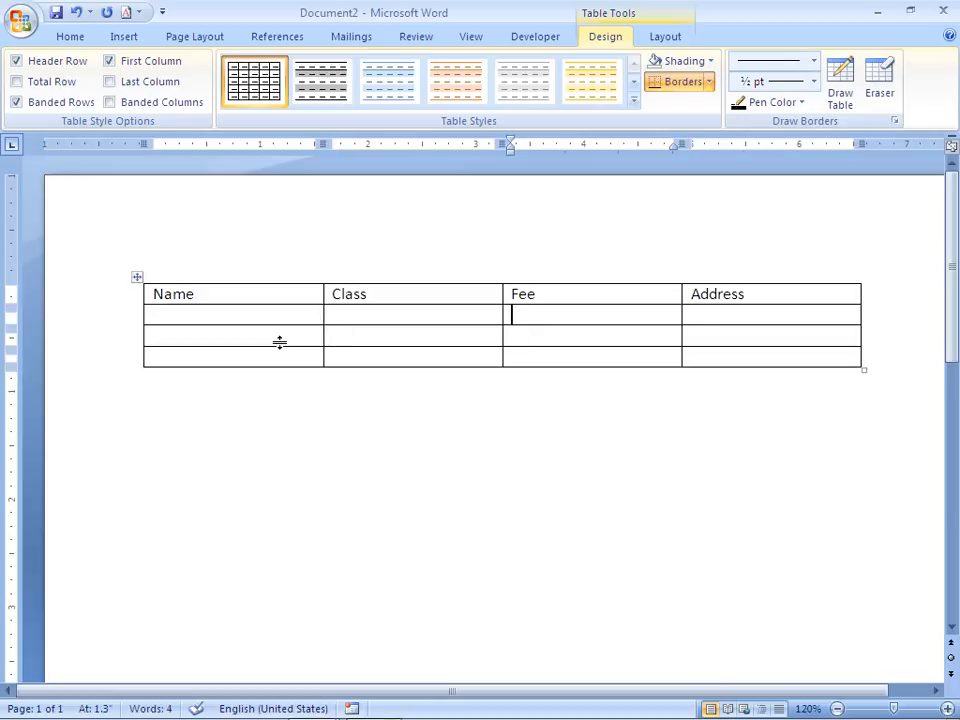
Type 'aaaaaa' into the fourth row's Address cell.
key("Down")
key("shift+Tab")
key("shift+Tab")
key("Tab")
key("Tab")
key("Tab")
key("Down")
key("Up")
key("Up")
key("shift+Tab")
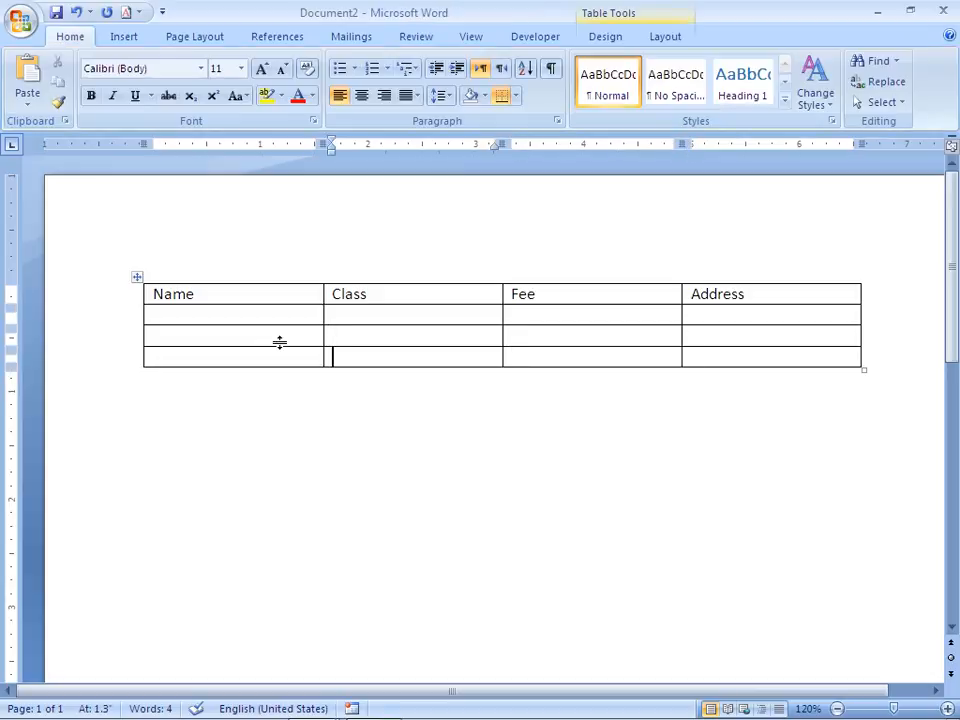
key("Tab")
key("Tab")
key("Down")
key("Left")
key("Left")
type("aaaaaa")
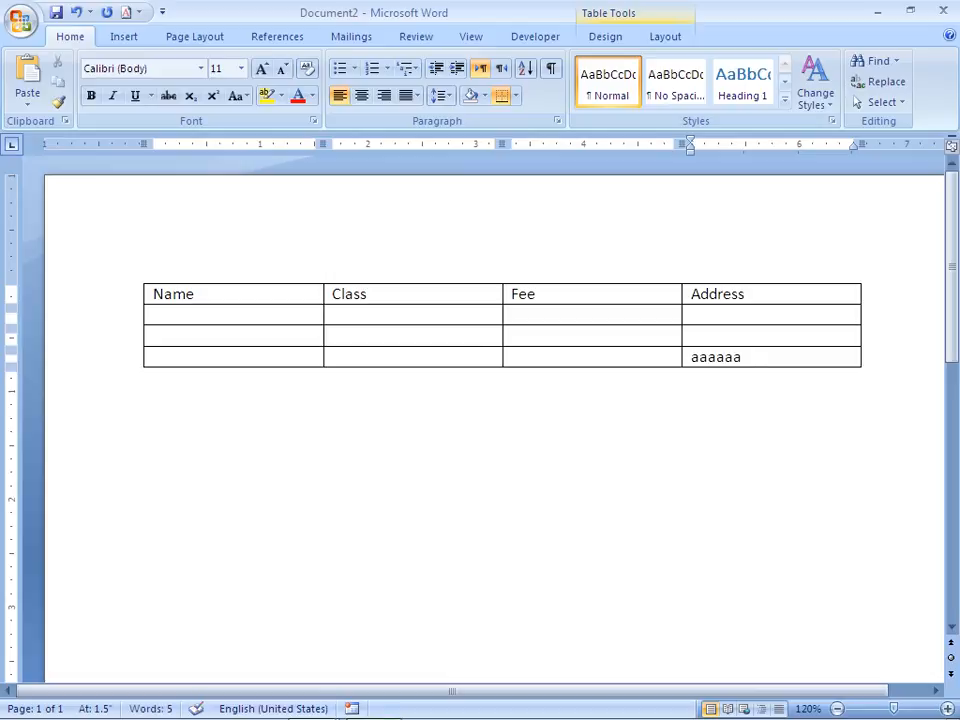
Add several new empty rows to the bottom of the table.
key("Tab")
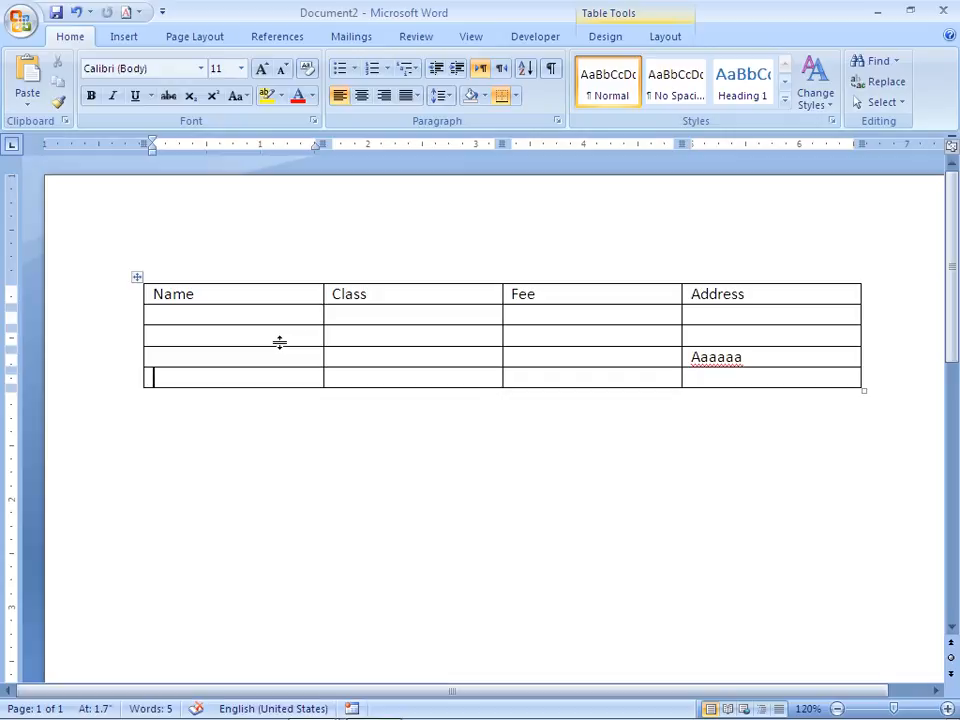
key("Tab")
key("Tab")
key("Tab")
key("Tab")
key("Tab")
key("Tab")
key("Tab")
key("Tab")
key("Tab")
key("Tab")
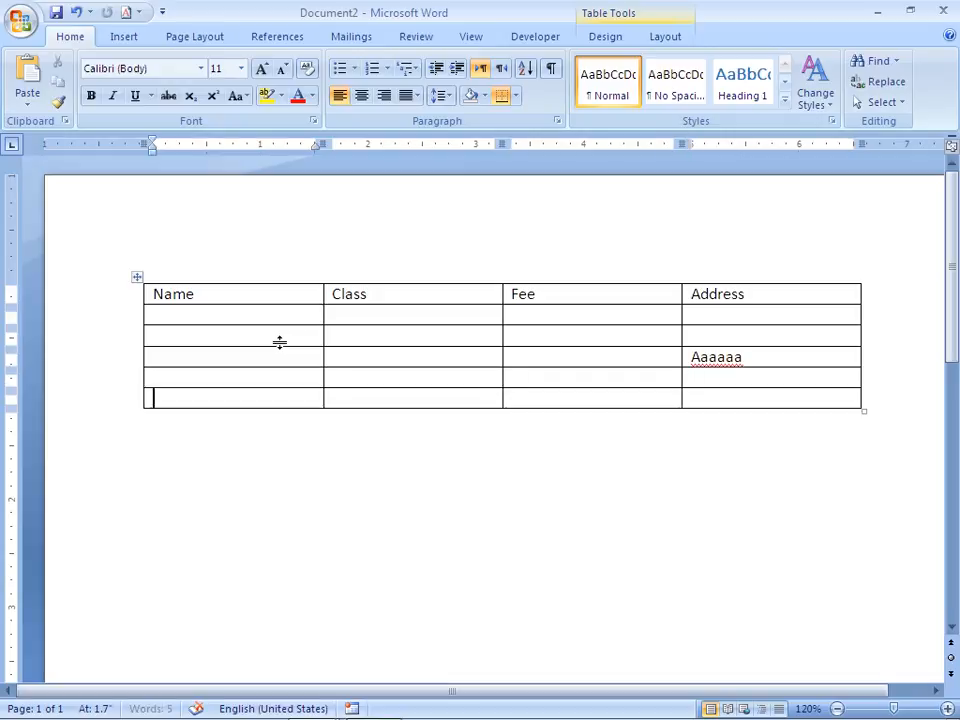
key("Tab")
key("Tab")
key("Tab")
key("Tab")
key("Tab")
key("Tab")
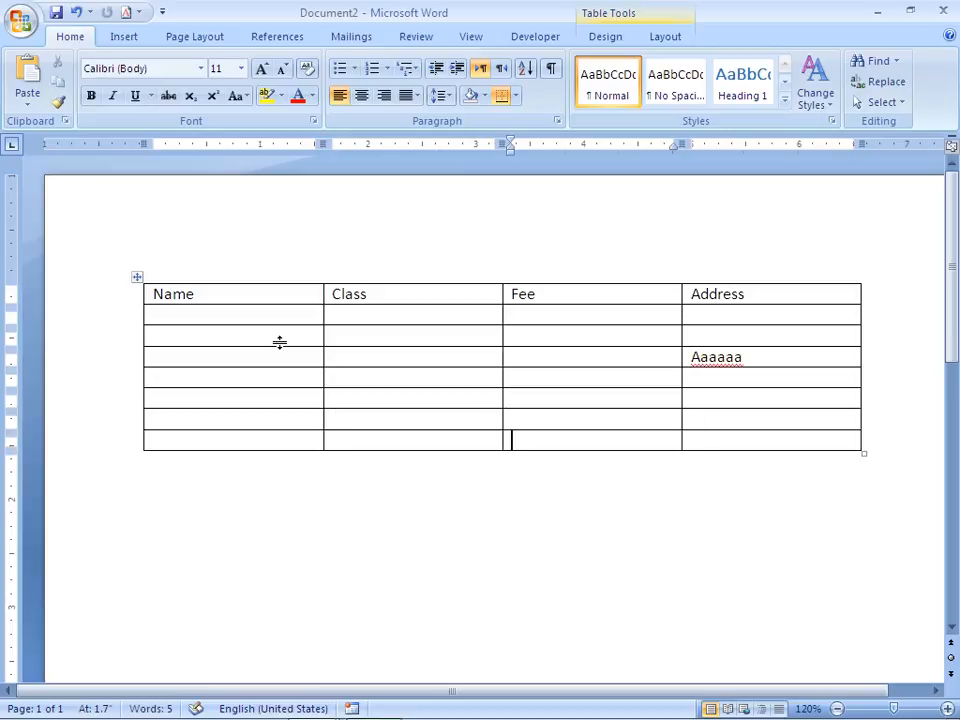
key("Tab")
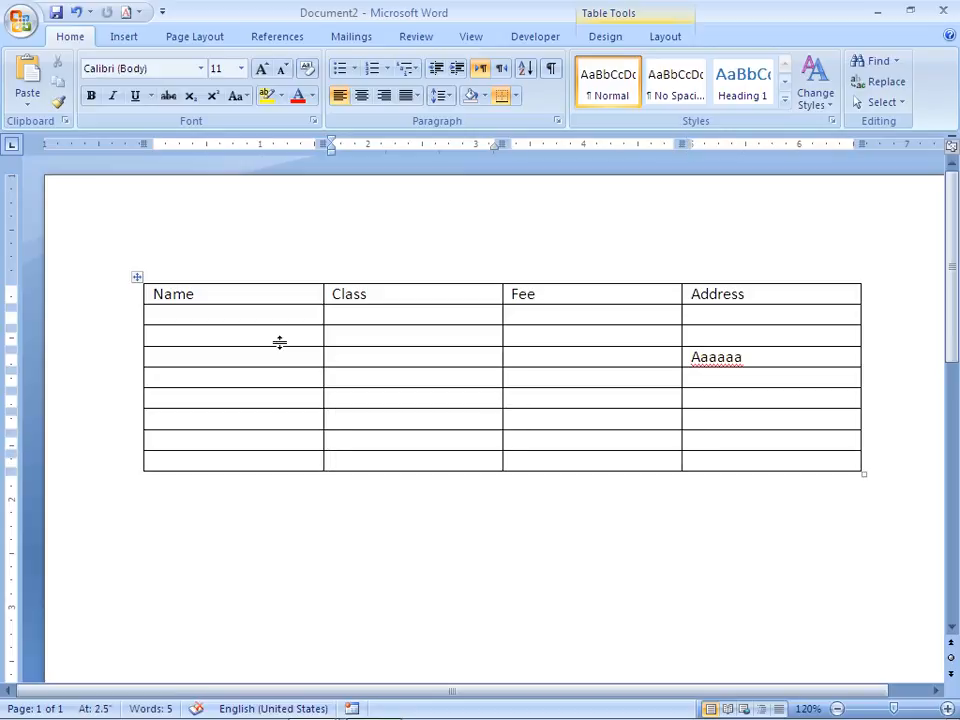
Start a new line below the table and open the Insert Table dialog.
left_click(324, 507)
key("Return")
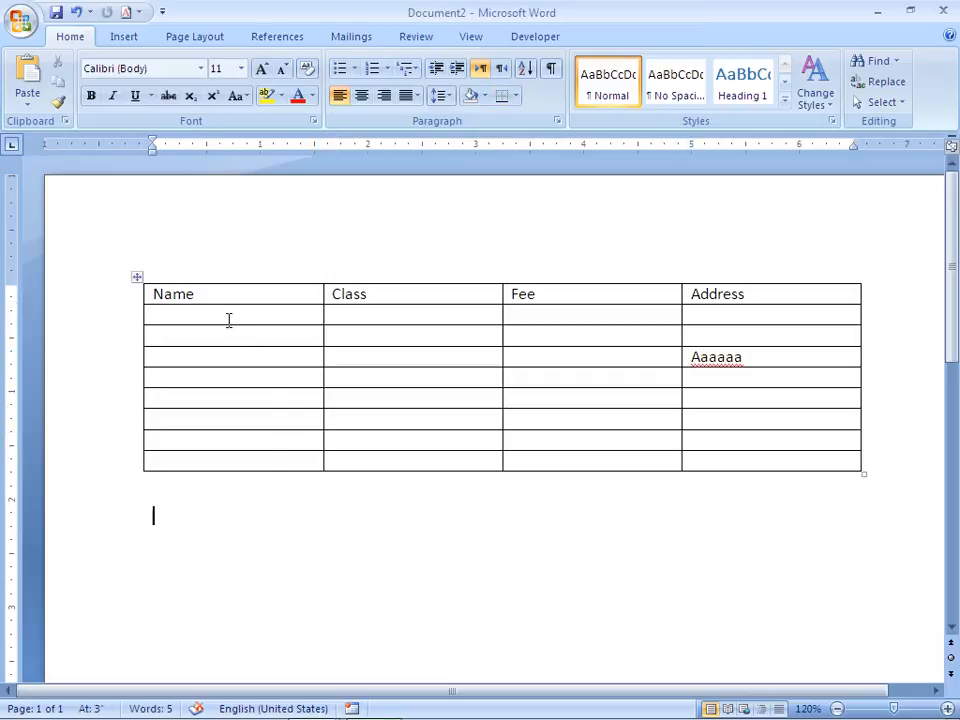
left_click(124, 40)
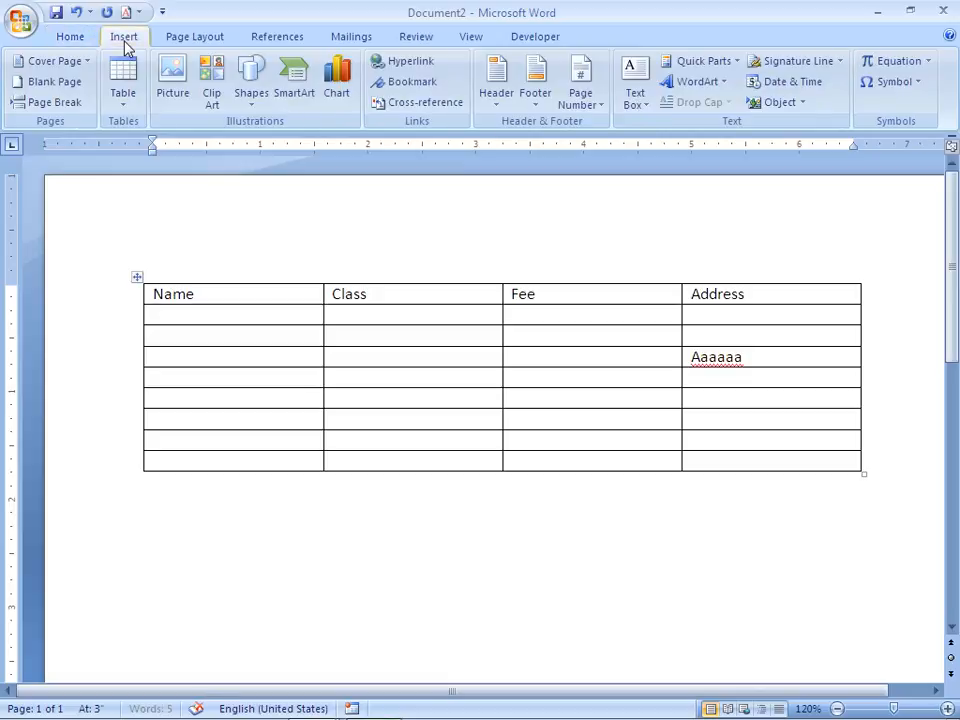
left_click(126, 104)
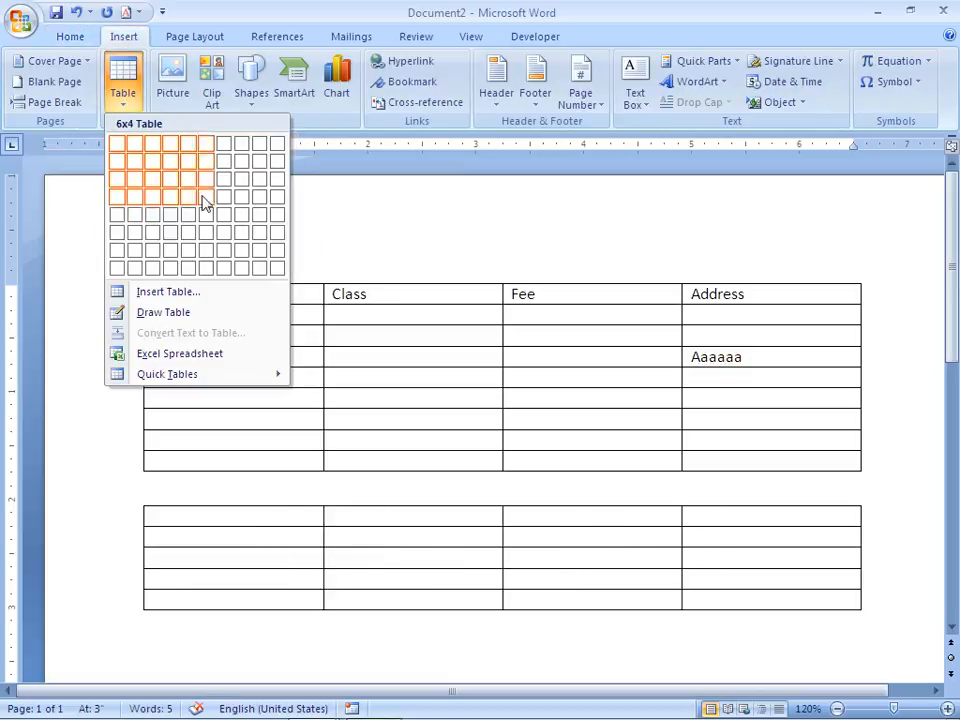
left_click(166, 293)
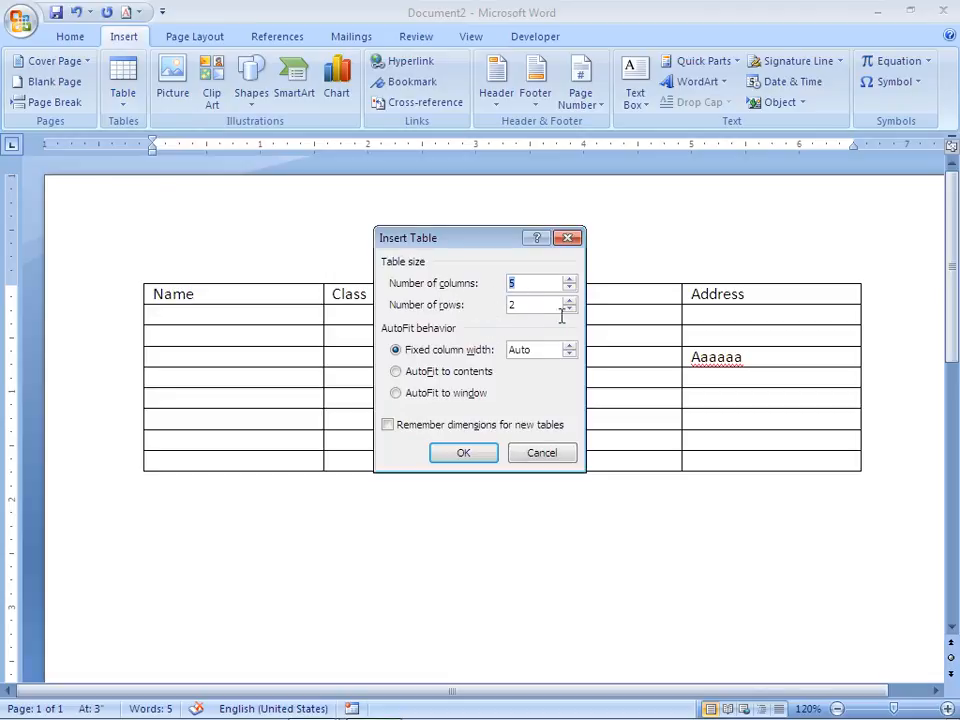
Insert a 5-column, 20-row table by setting 20 rows in the Insert Table dialog.
left_click(549, 313)
type("0")
left_click(467, 452)
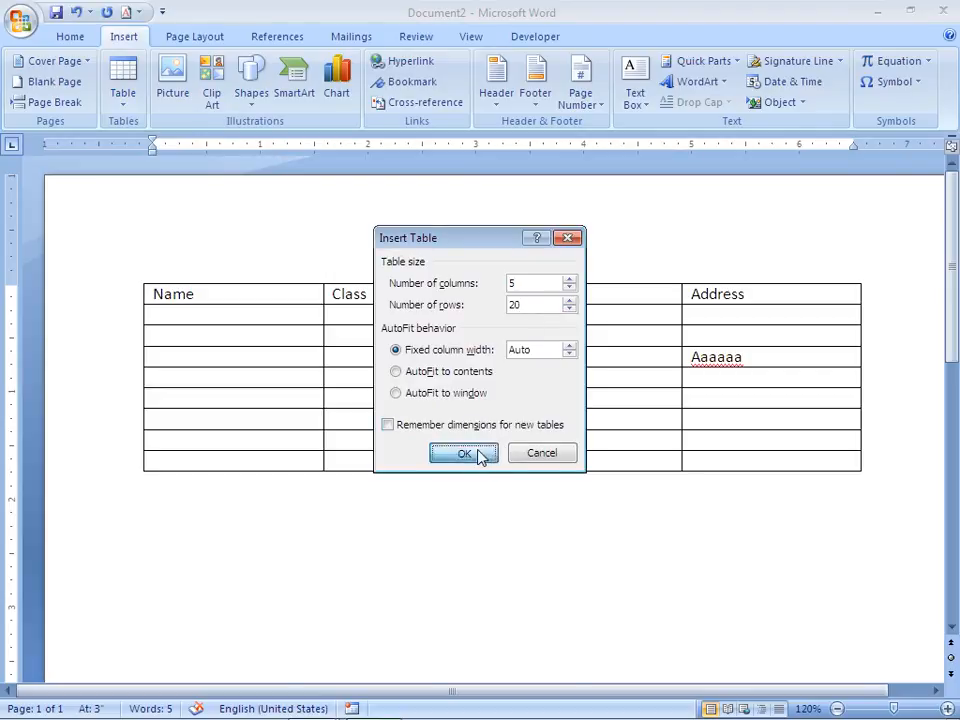
key("Down")
key("Down")
key("Down")
key("Down")
key("Down")
key("Down")
key("Down")
key("Down")
key("Down")
key("Down")
key("Down")
key("Down")
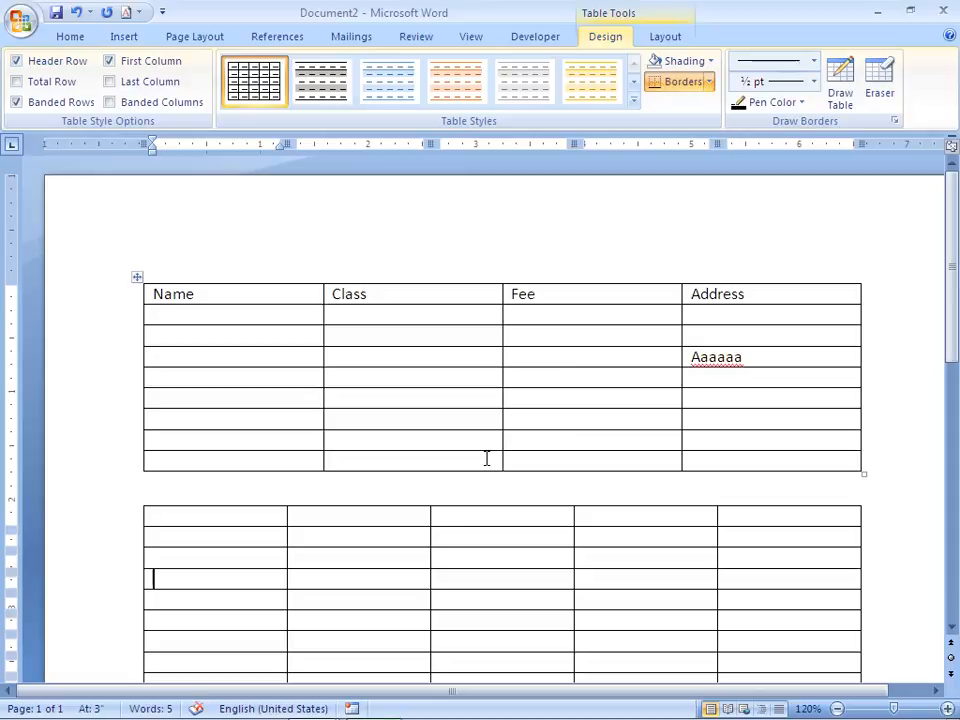
Enter www and wewe in the first table's Address column.
key("Down")
key("Down")
key("Down")
key("Down")
key("Down")
key("Down")
key("Down")
key("Down")
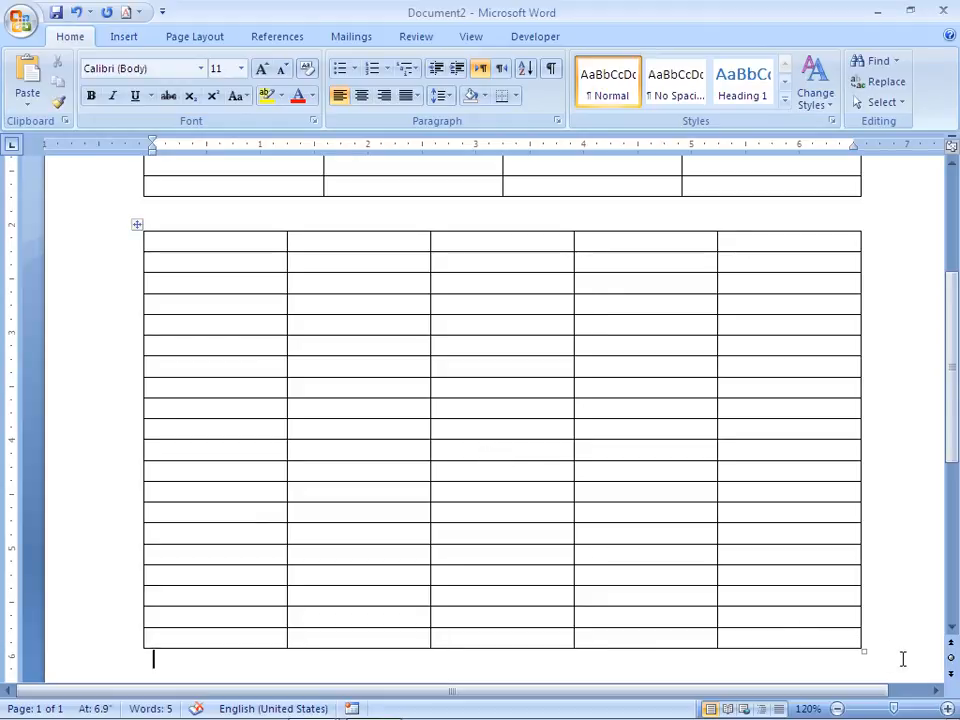
key("Return")
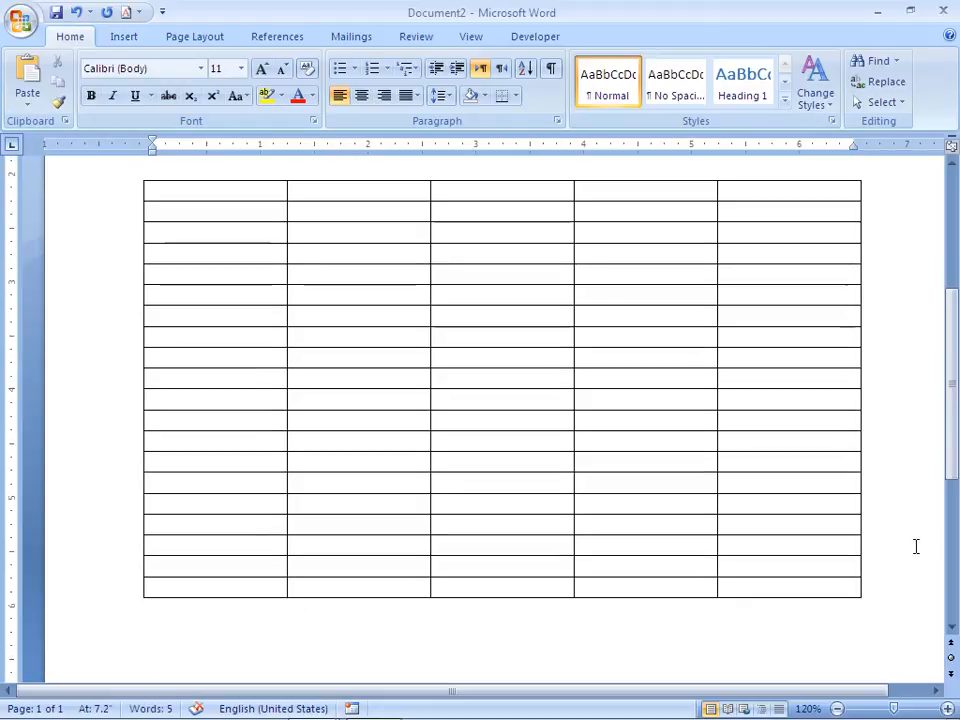
left_click(915, 544)
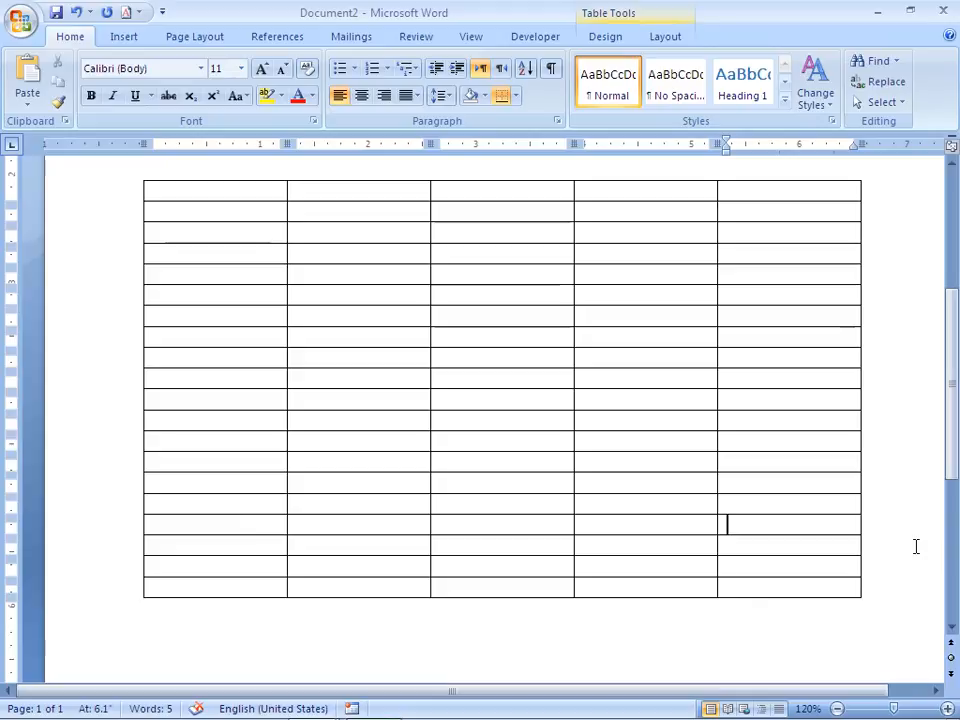
scroll(953, 188, "up", 5)
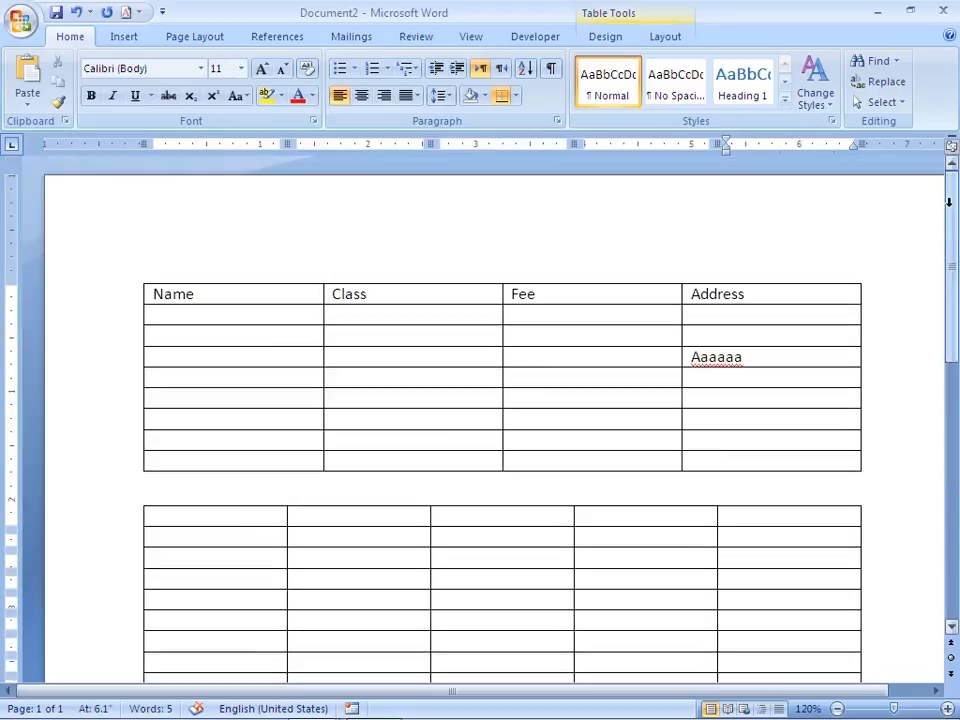
left_click(762, 313)
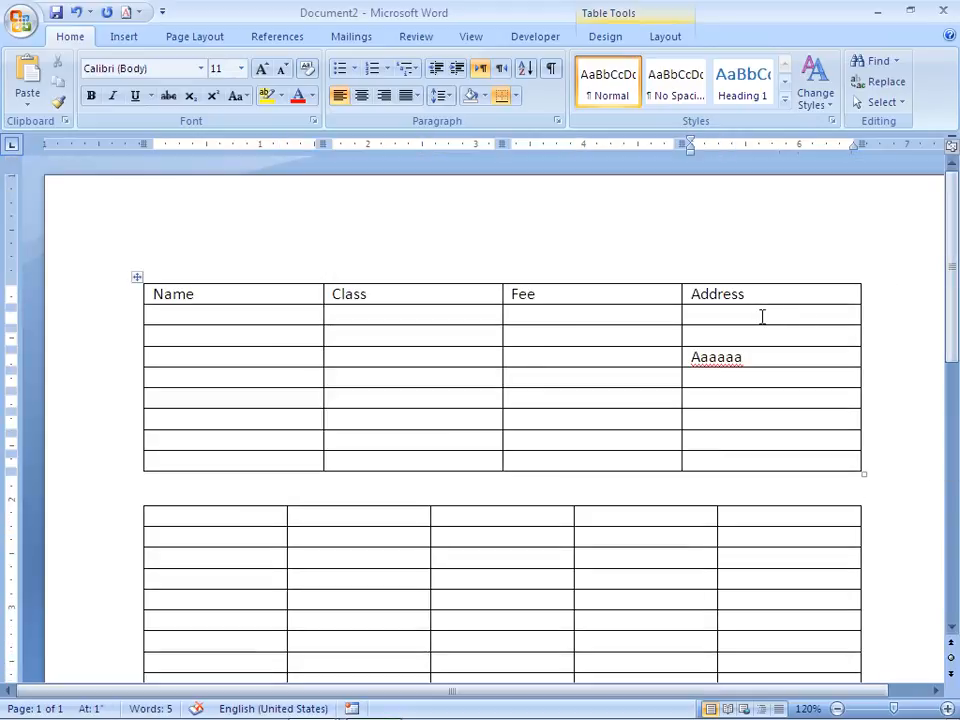
type("www")
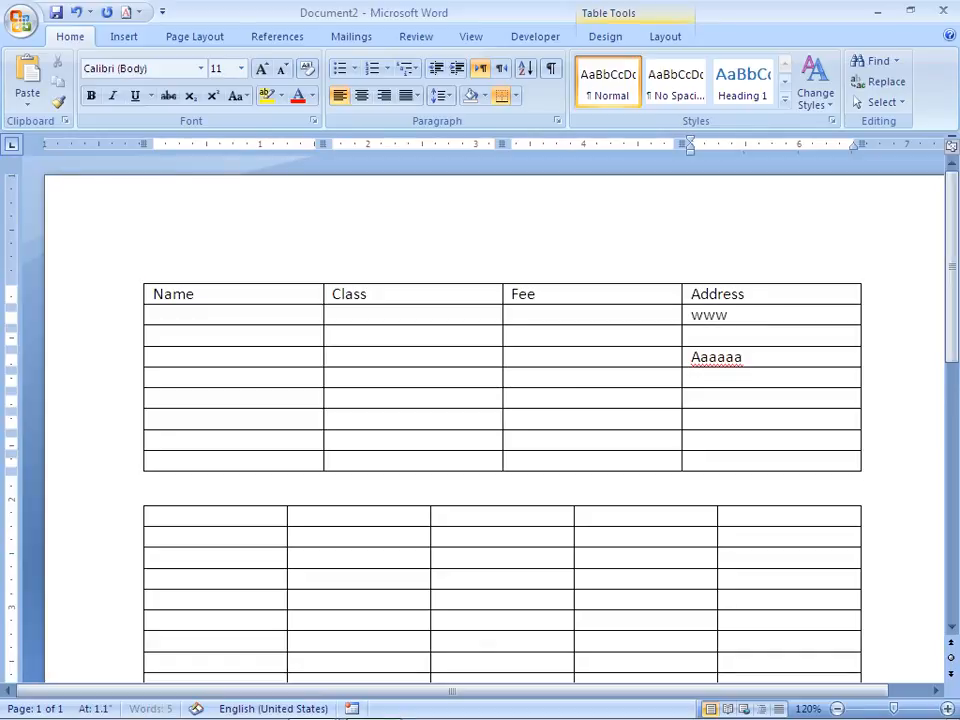
key("Down")
type("wewe")
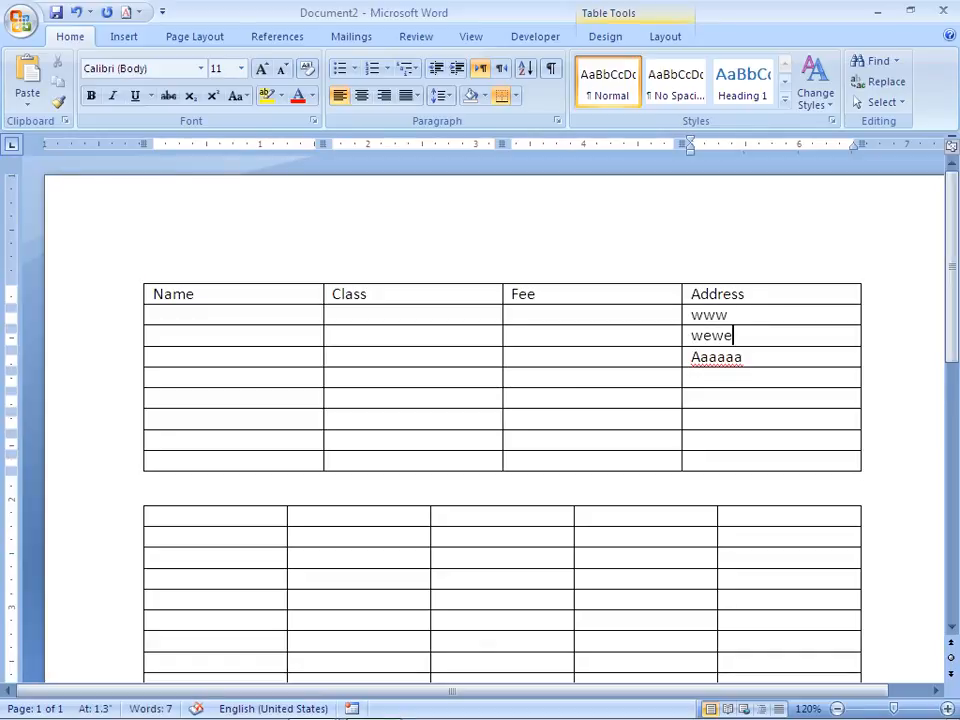
Insert an empty row below the www row and type ppppp in its Address cell.
left_click(763, 315)
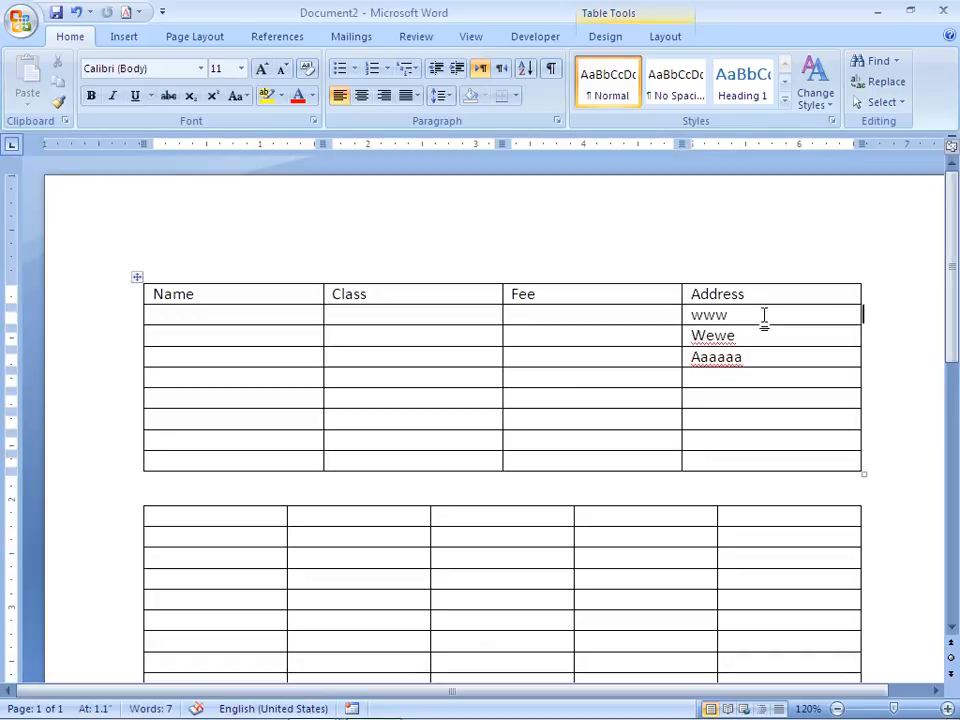
left_click(708, 335)
left_click_drag(750, 340, 750, 340)
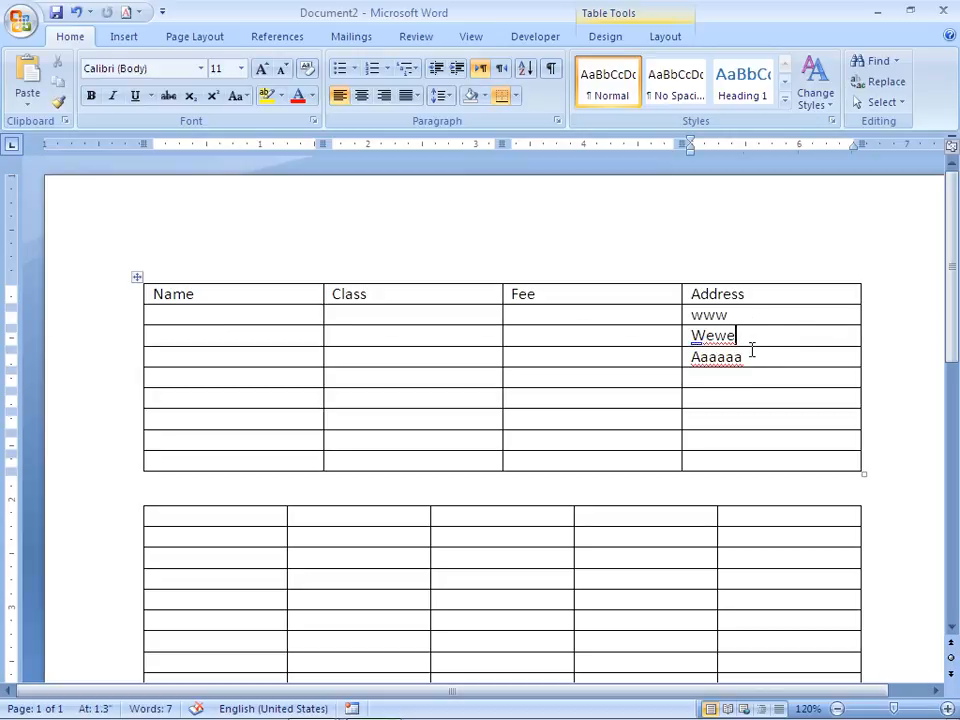
left_click(846, 318)
left_click(873, 321)
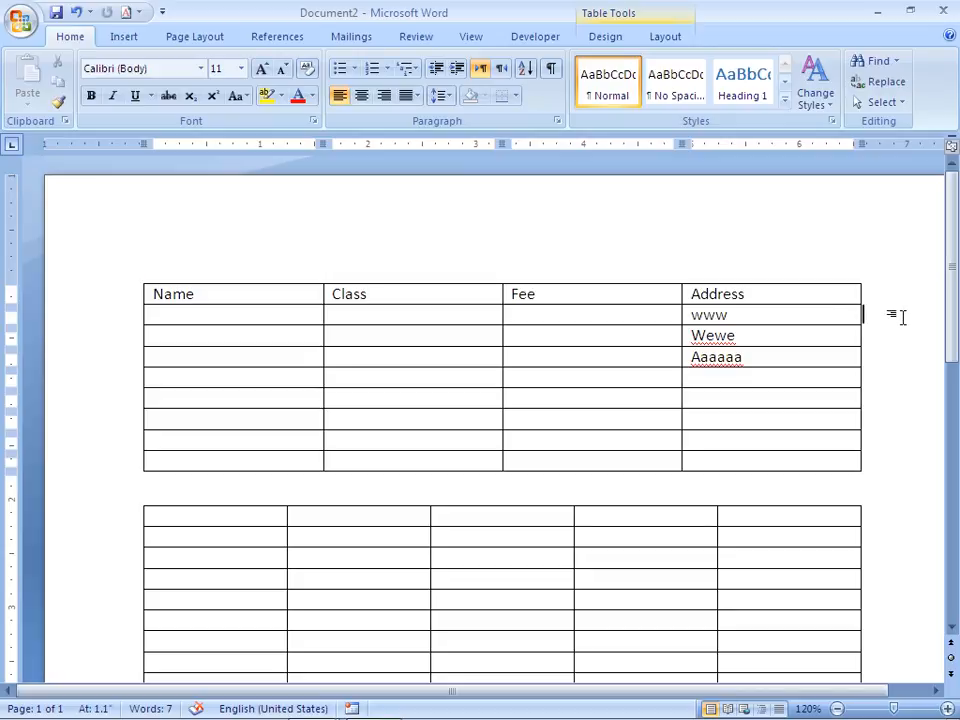
key("Return")
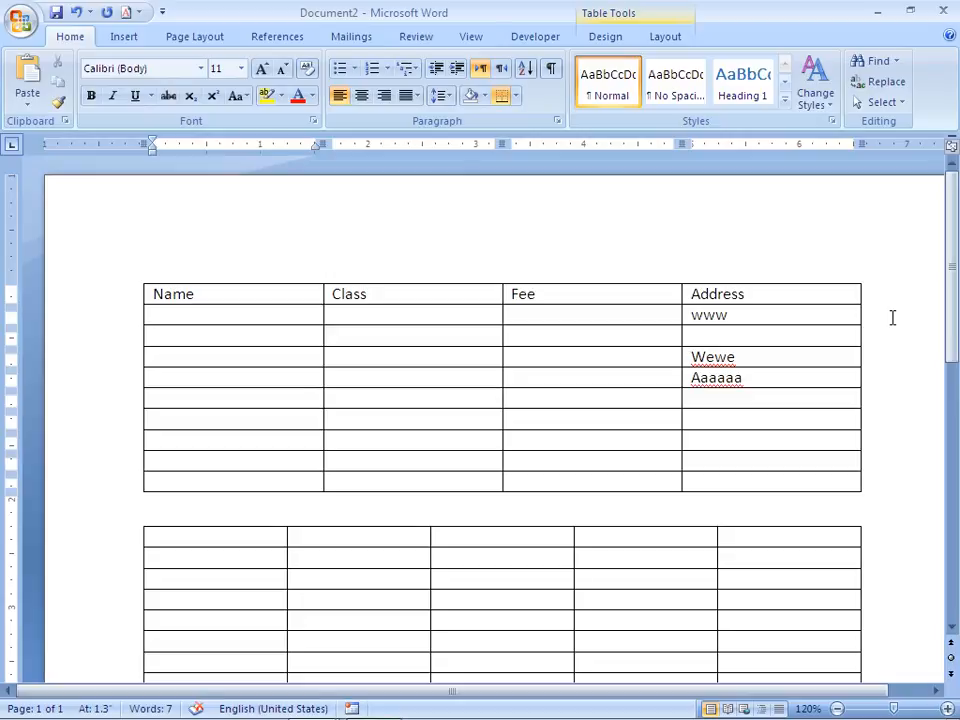
left_click(798, 344)
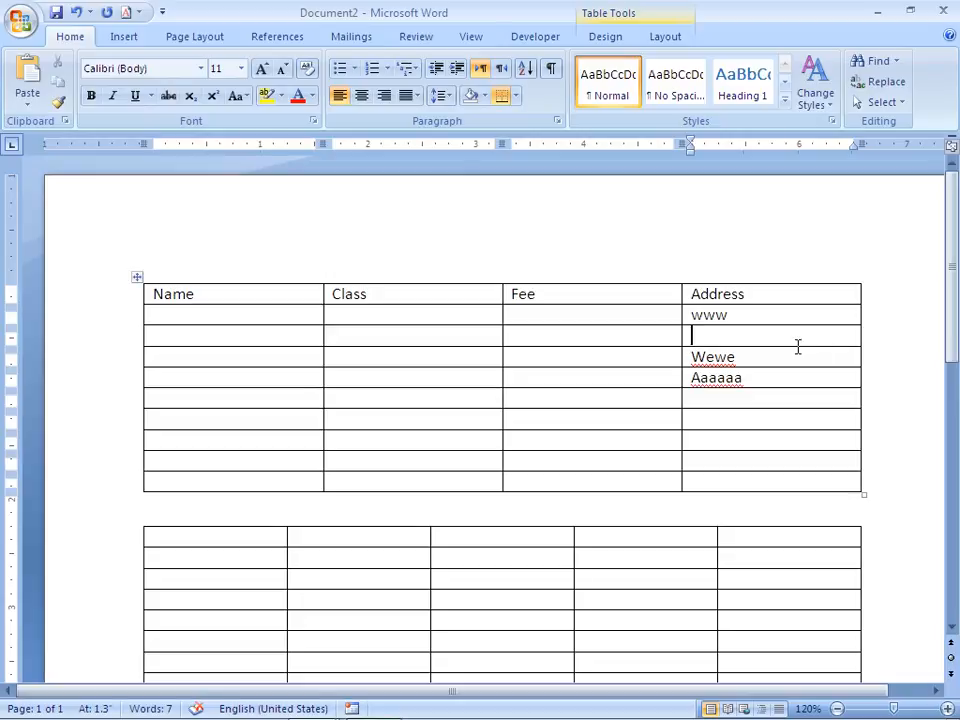
type("ppppp")
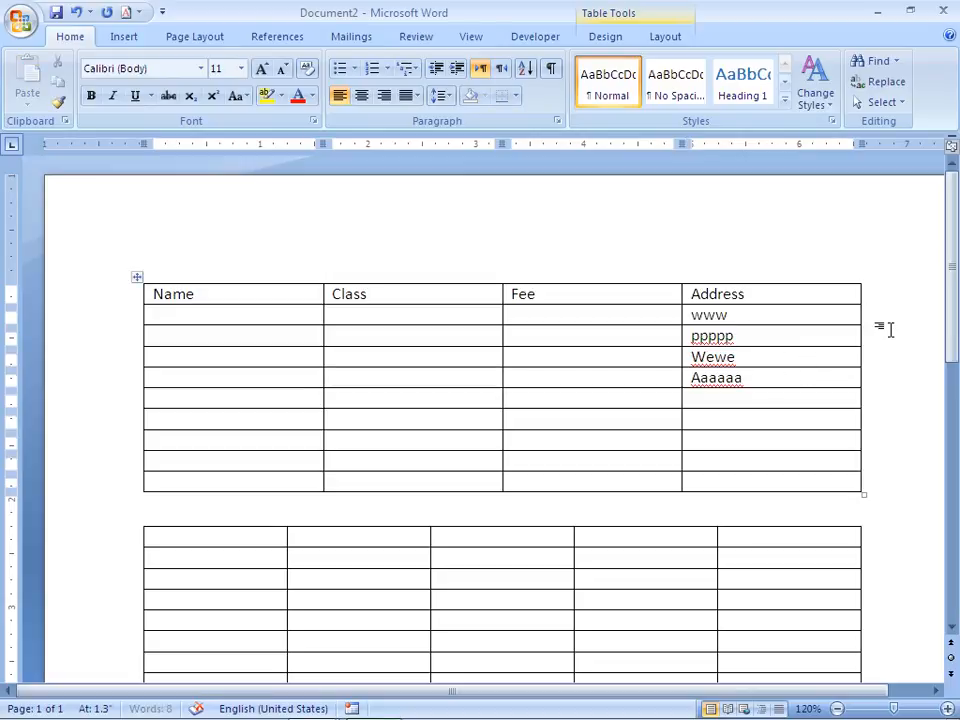
Insert another row below www with ooiiu, then add a blank line above the table.
left_click(889, 328)
key("Return")
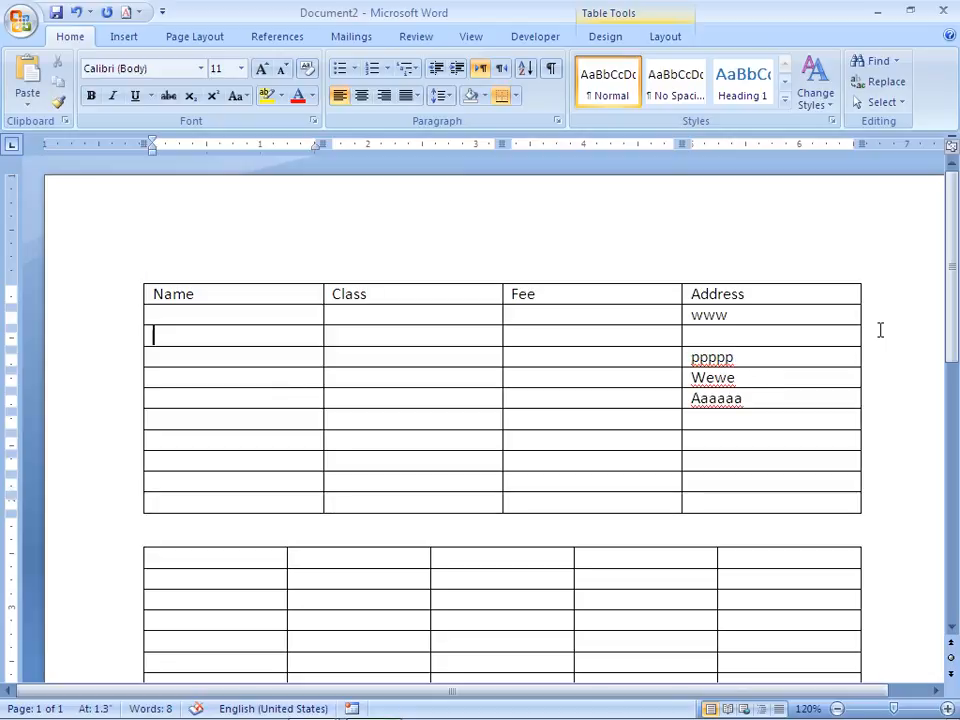
key("Left")
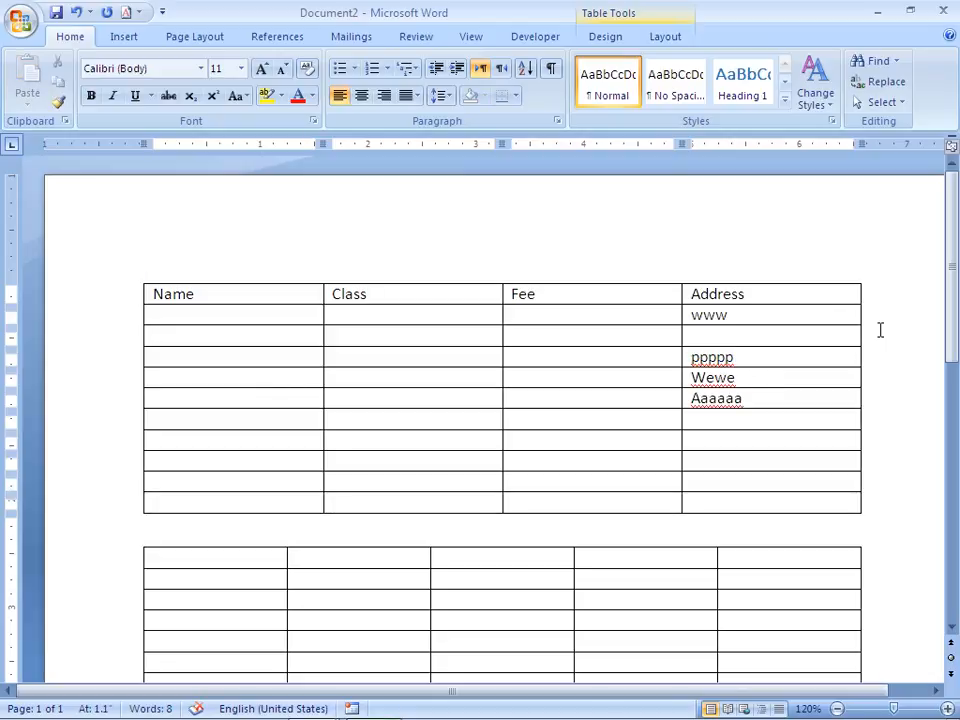
left_click(826, 345)
type("ooiiu")
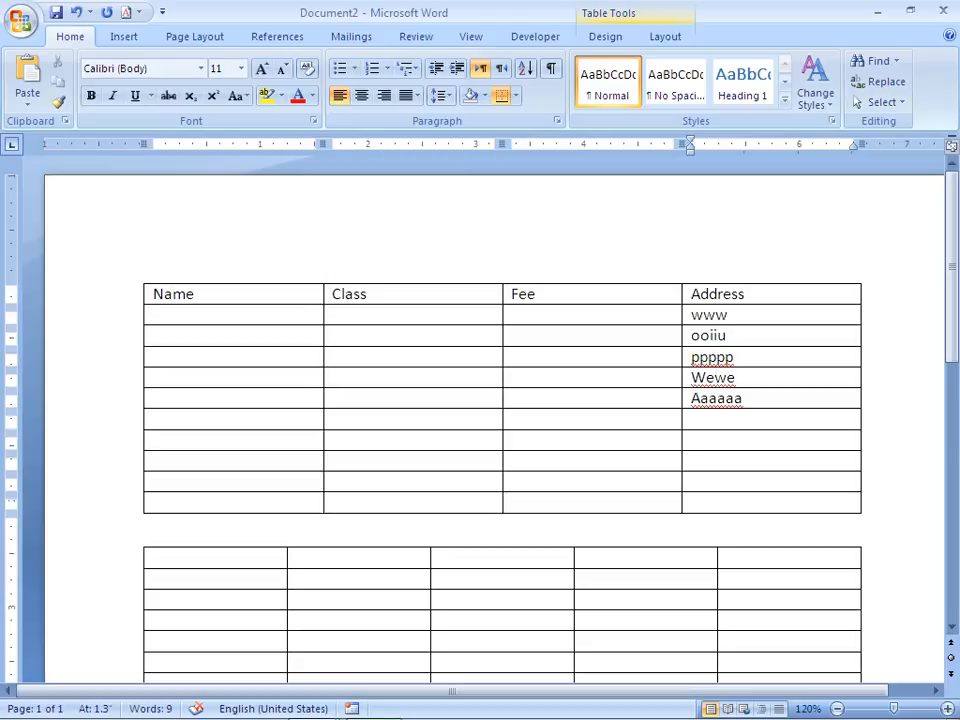
key("ctrl+Home")
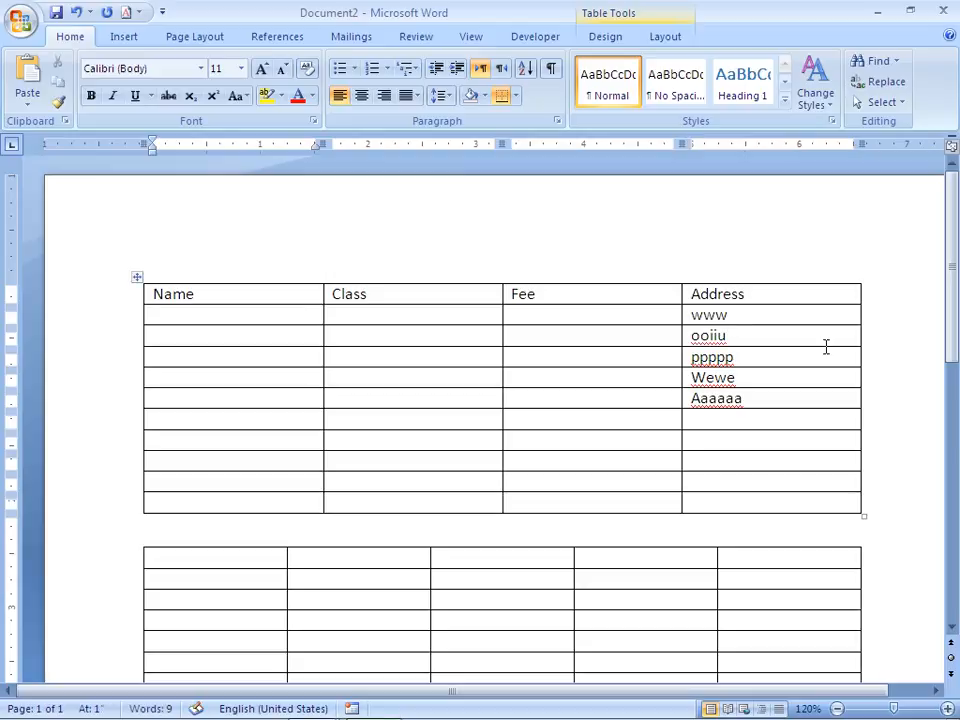
key("Return")
key("Return")
Type 'Name:' with the person's full name and 'CNIC', followed by a row of spaced plus signs.
key("Up")
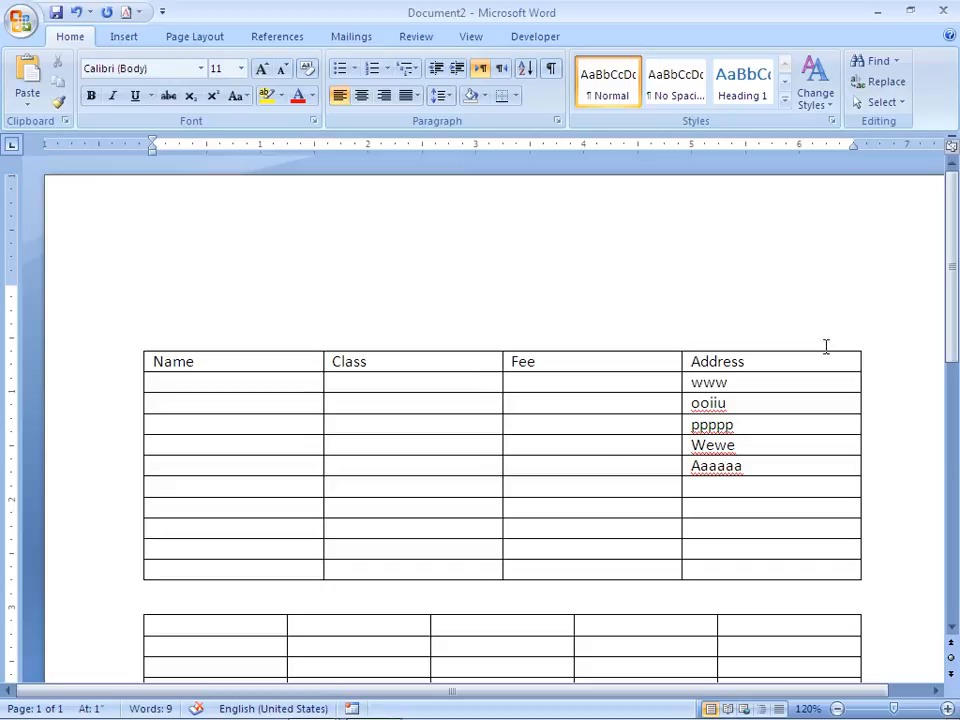
type("Nmae")
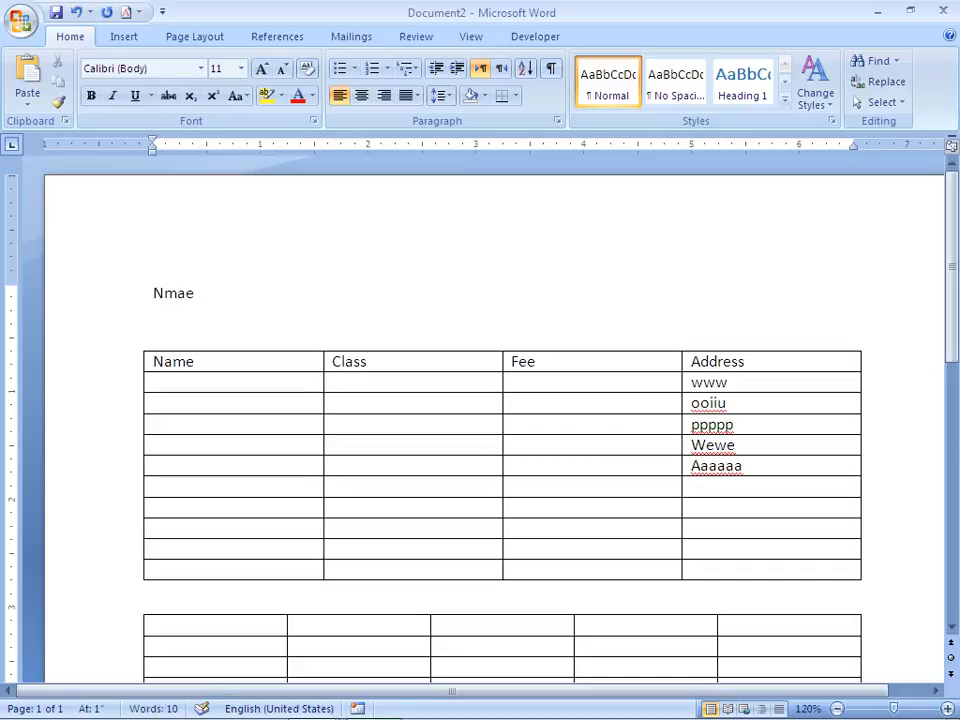
key("BackSpace")
key("BackSpace")
key("BackSpace")
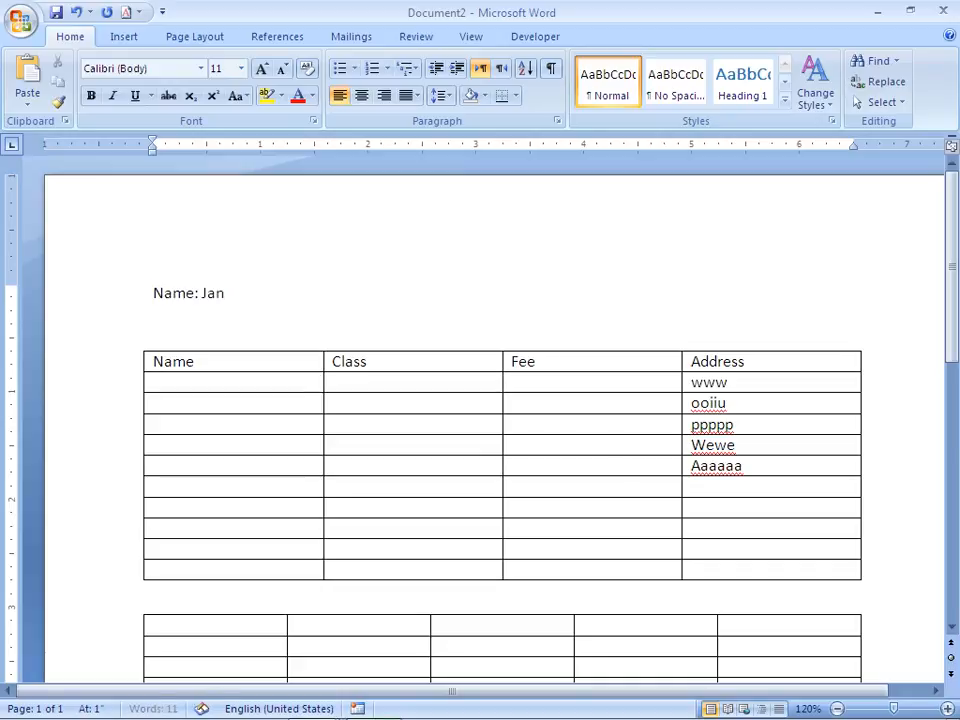
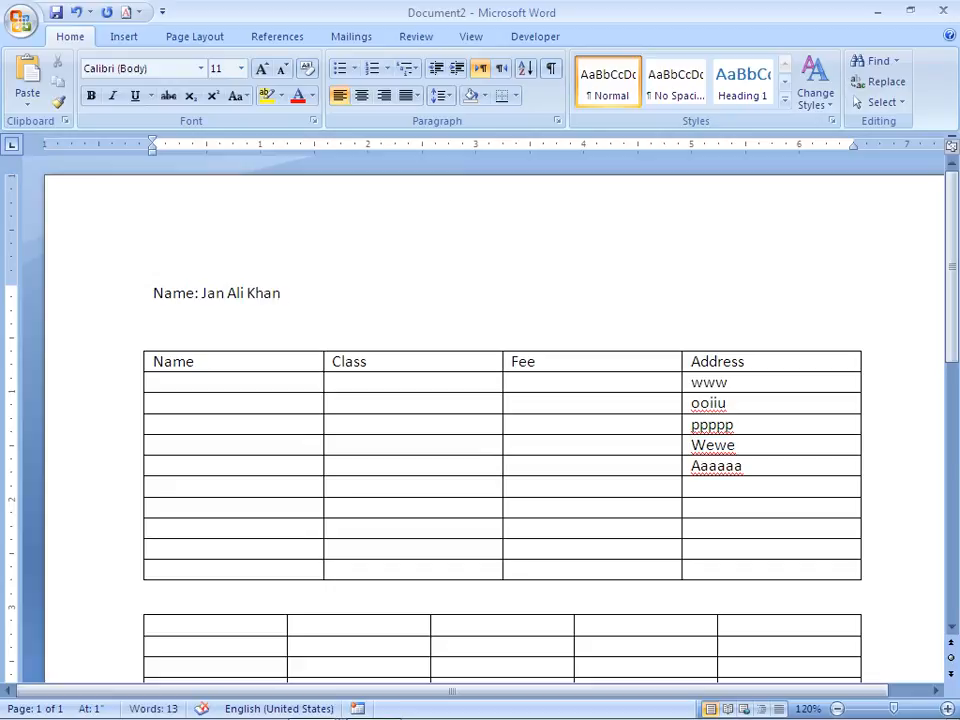
type(" CNIC")
type("+ + + +")
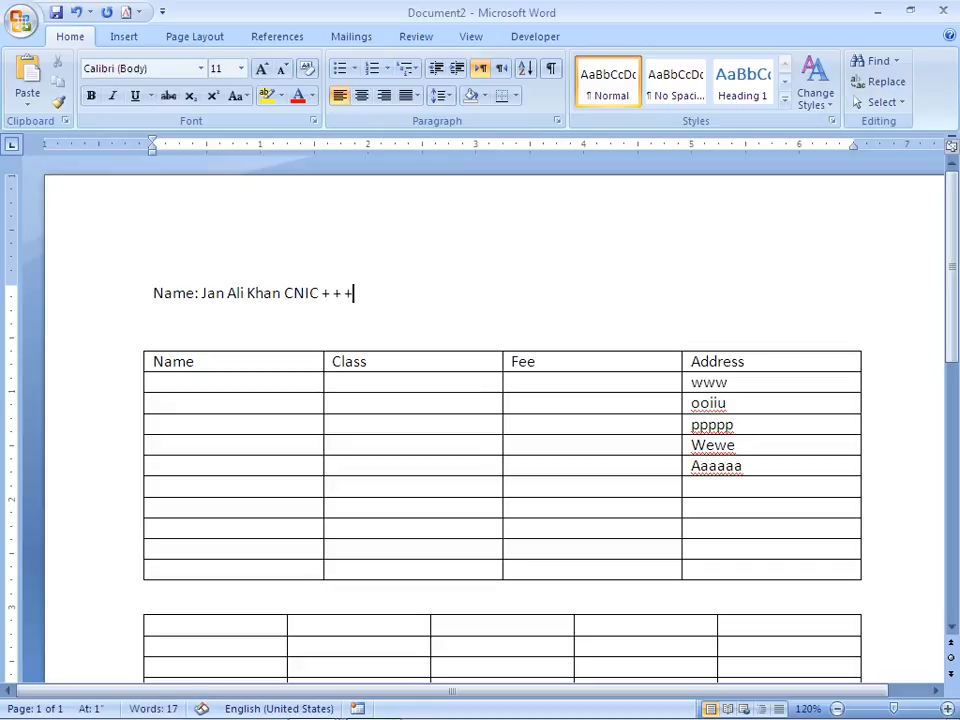
type(" +")
type(" + +")
type(" + +")
type(" =")
type(" +")
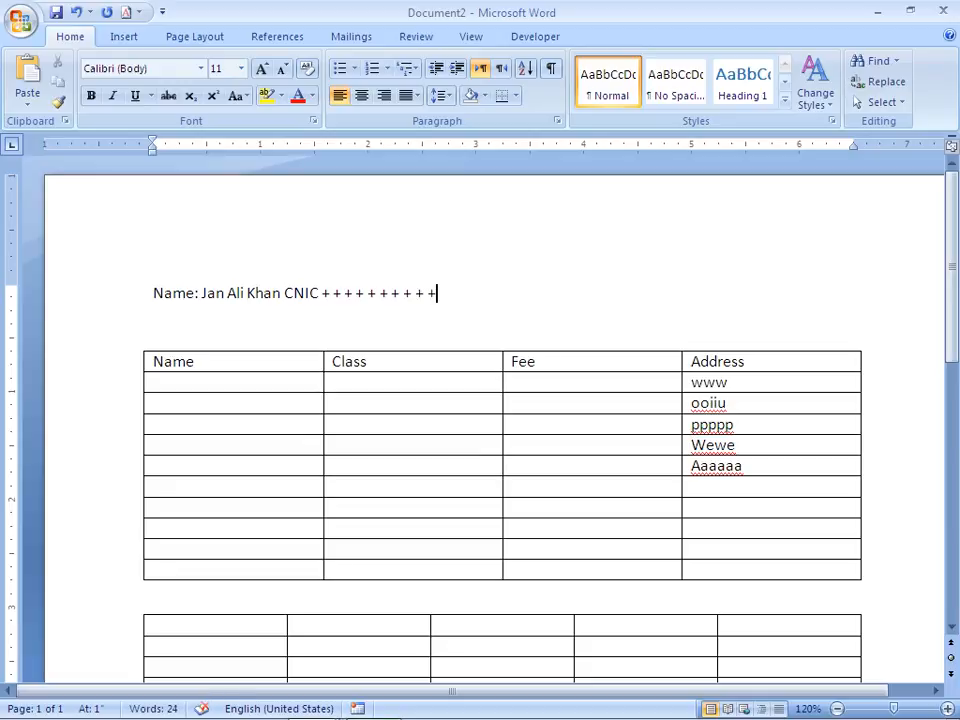
type(" + + =")
key("BackSpace")
type("+ + + + + + + + + + +")
Move the plus signs onto their own line and auto-convert them into a row of boxes.
key("Return")
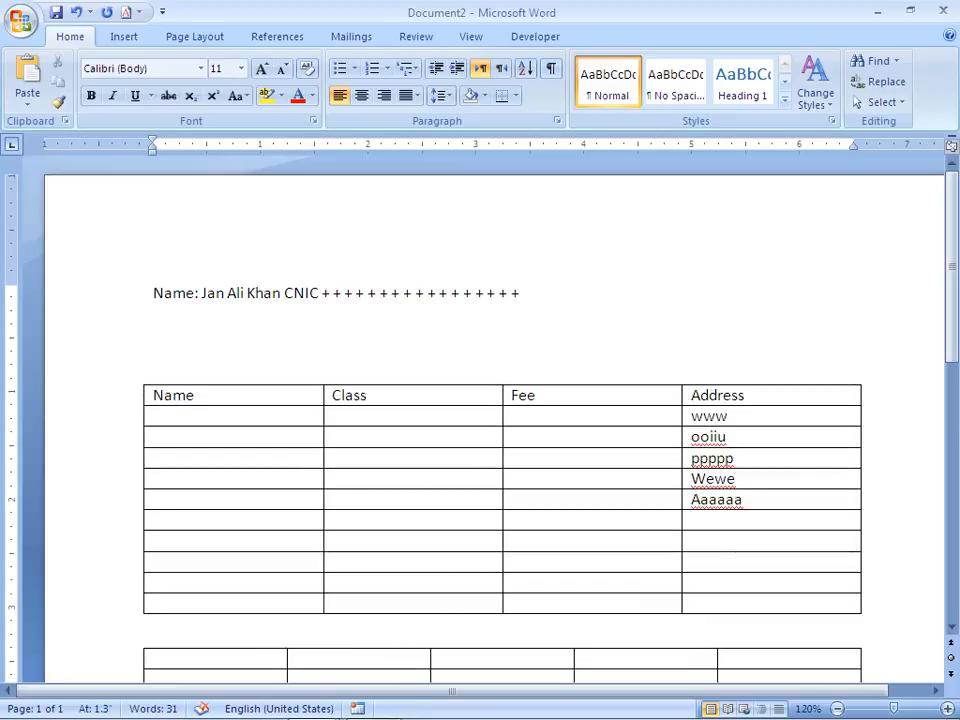
key("Left")
key("Return")
key("Left")
key("Left")
key("Left")
key("Left")
key("Left")
key("Left")
key("Left")
key("Left")
key("Left")
key("Left")
key("Left")
key("Left")
key("Left")
key("Left")
key("Left")
key("Left")
key("Left")
key("Left")
key("Left")
key("Left")
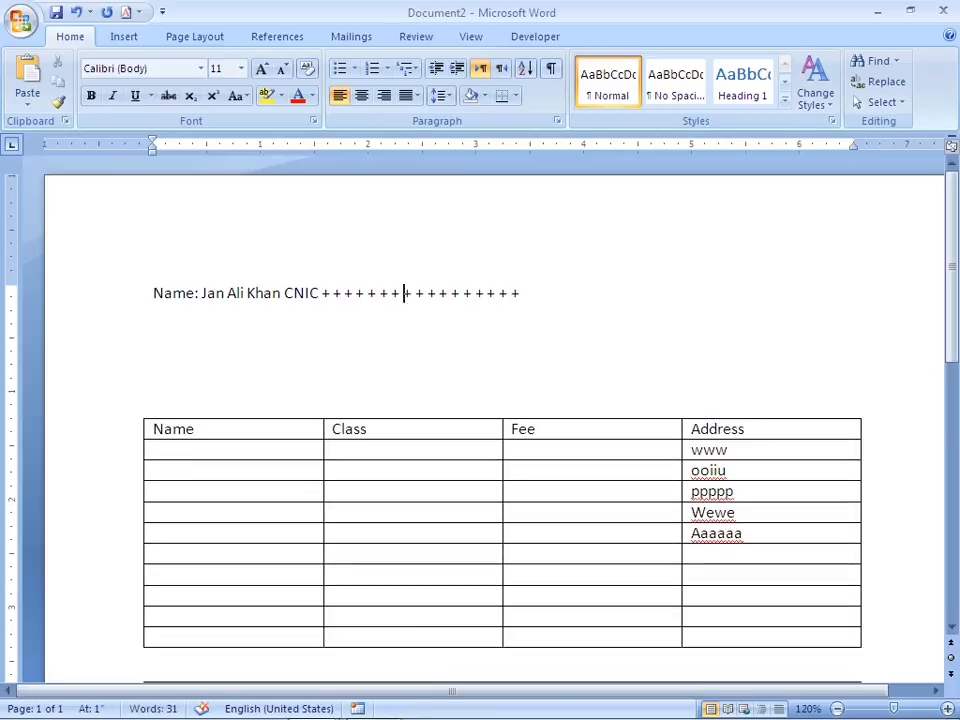
key("Left")
key("Left")
key("Return")
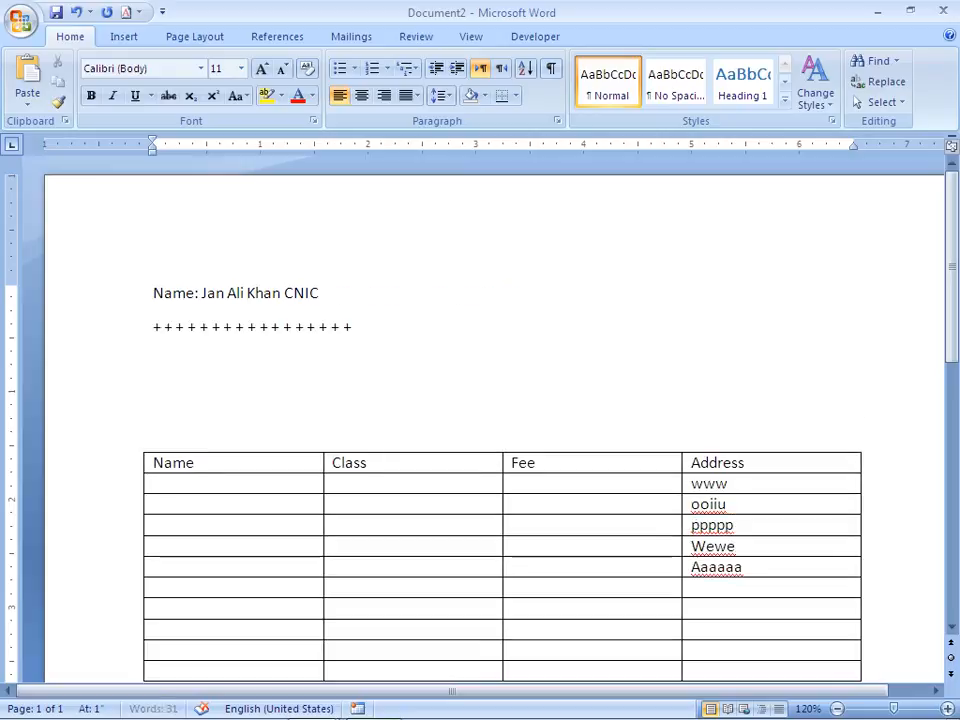
key("Down")
key("Left")
key("Up")
key("Down")
key("Right")
key("Right")
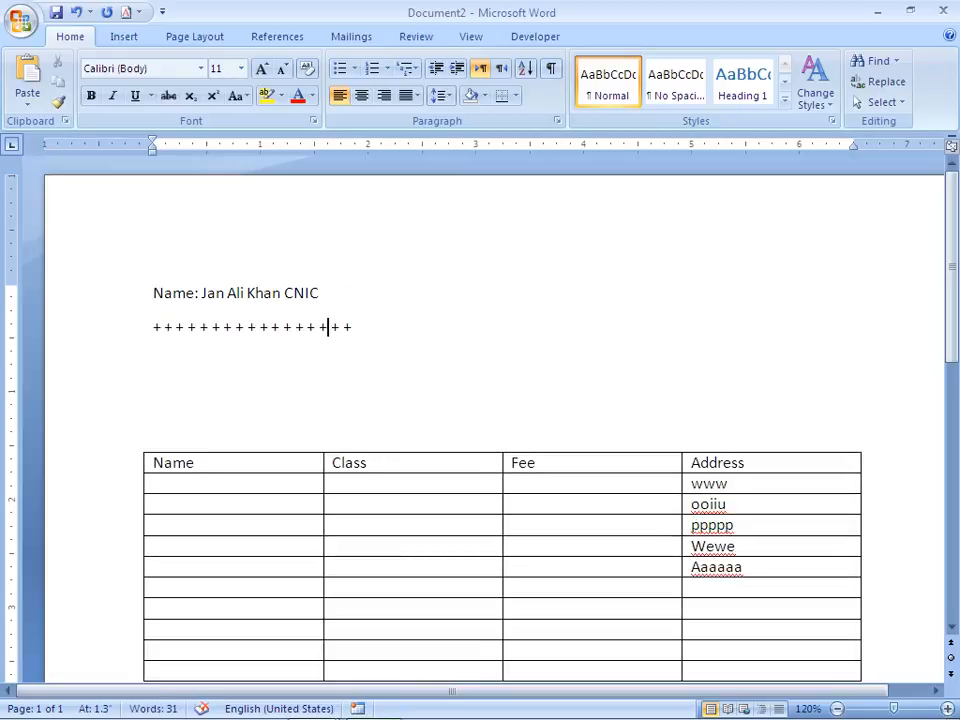
key("Right")
key("Right")
key("Right")
key("Return")
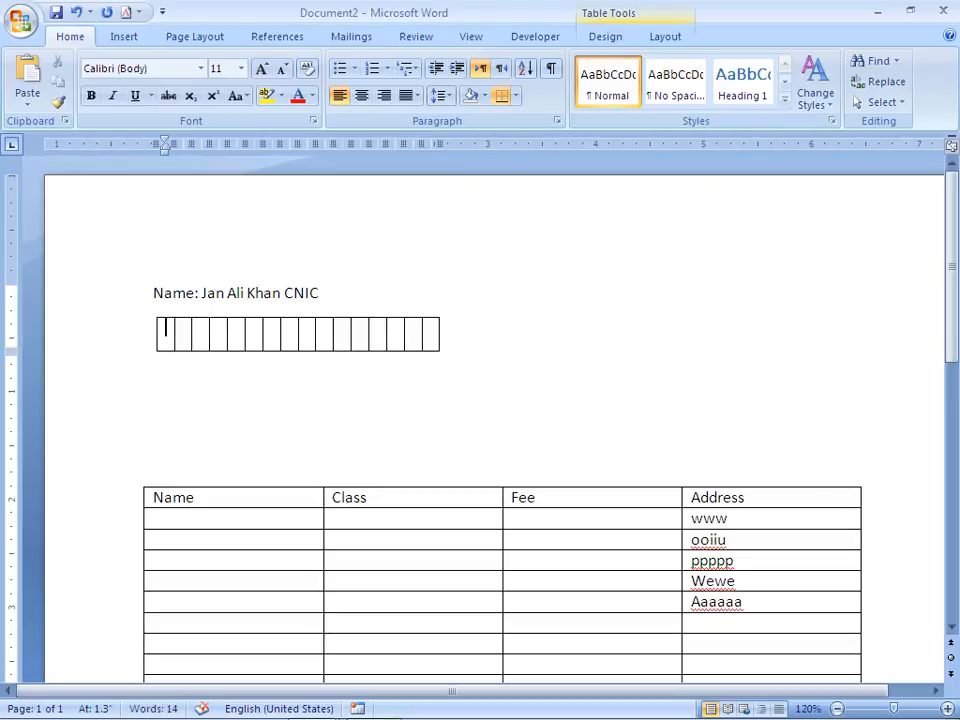
Undo the accidental merge of the Name line into the boxes.
key("Up")
key("Down")
key("Up")
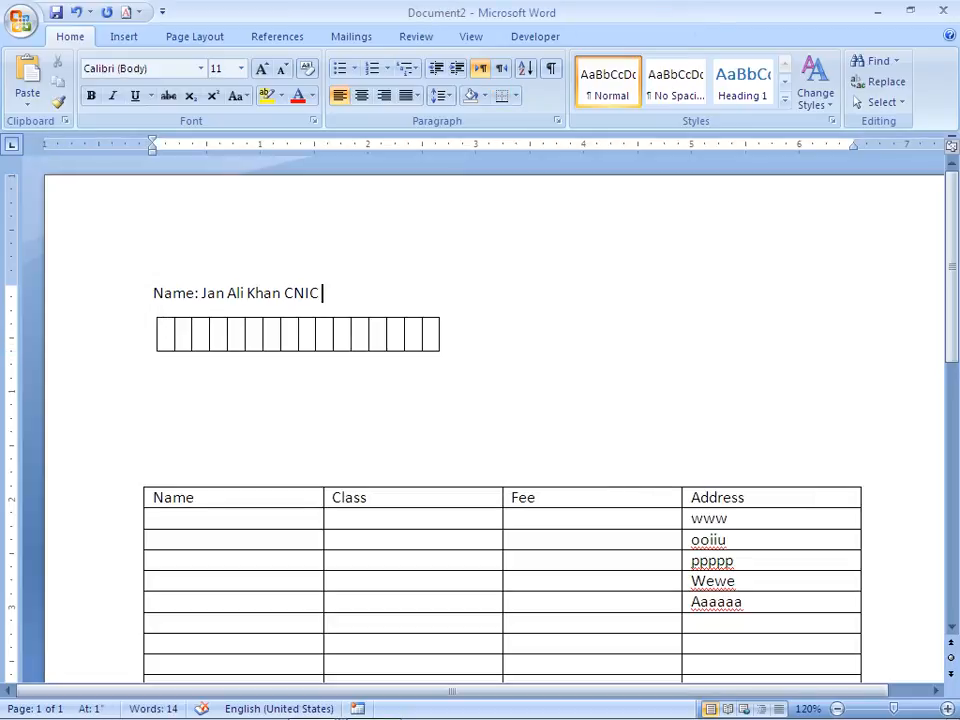
key("Delete")
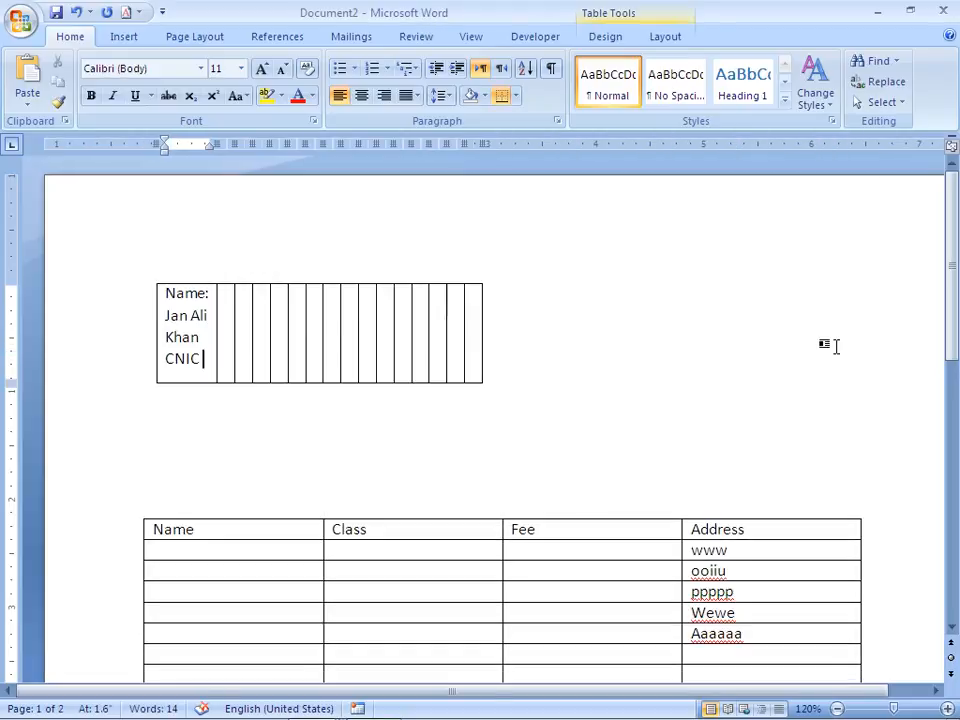
key("ctrl+z")
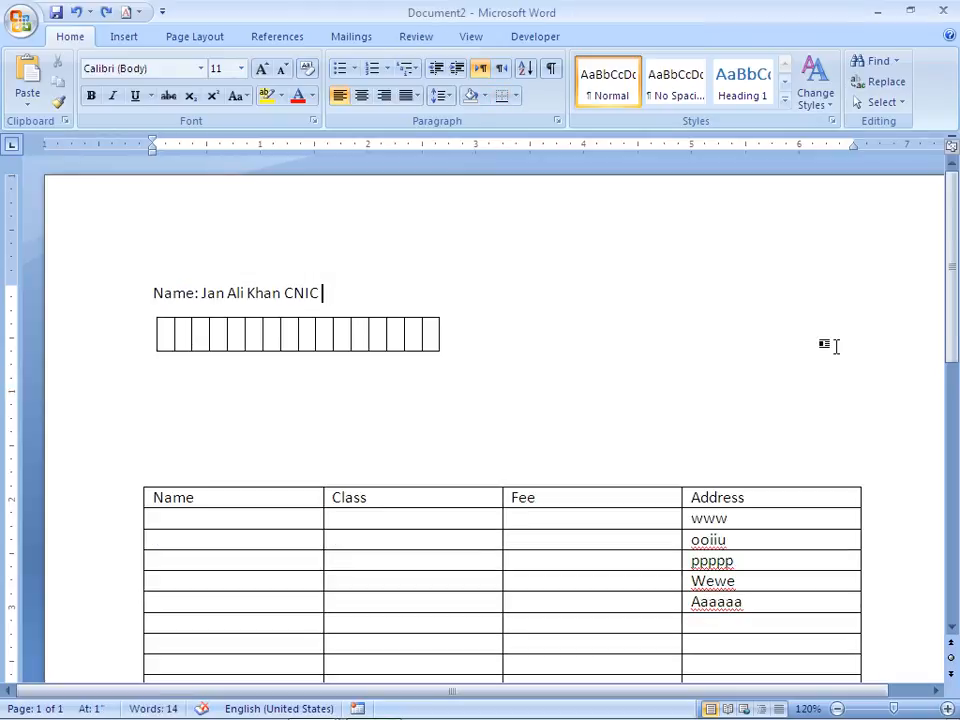
Type the lines adf and asdsf below the CNIC boxes.
key("Down")
key("Down")
type("adf")
key("Return")
key("Return")
type("asdsf")
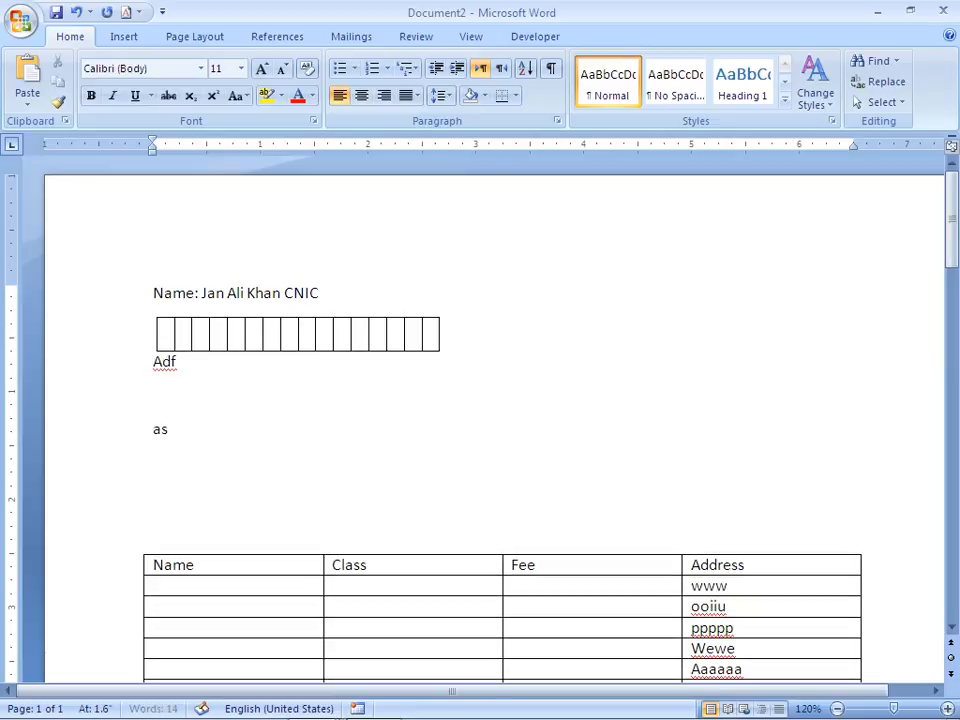
key("Return")
Create a three-column grid from a tab-separated line of plus signs.
type("+")
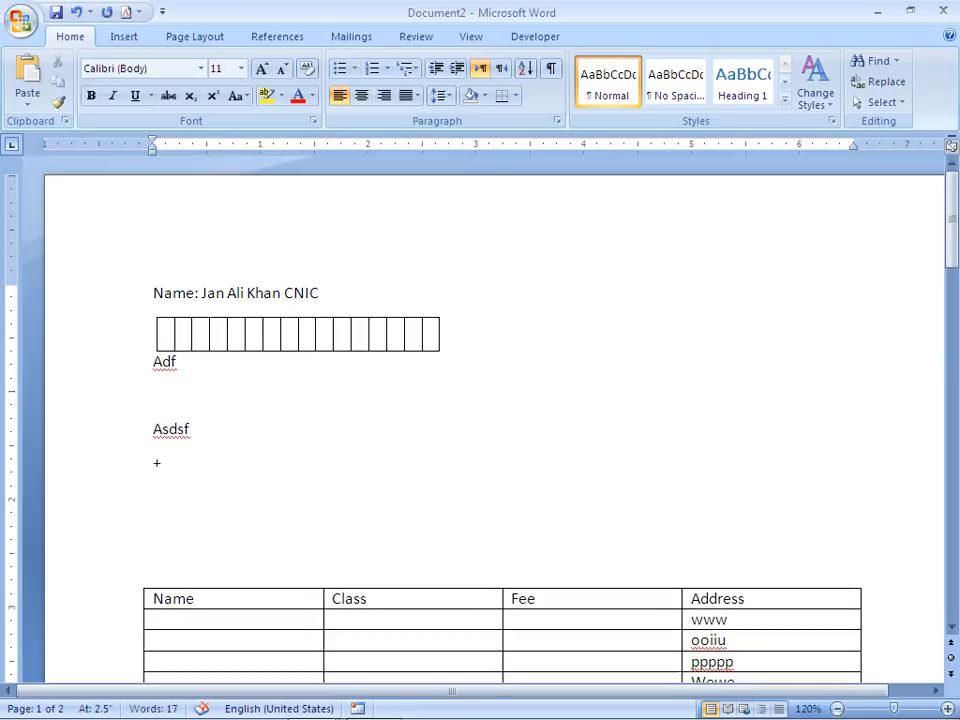
key("Tab")
type("+")
key("Tab")
type("+")
key("Tab")
type("+")
key("Return")
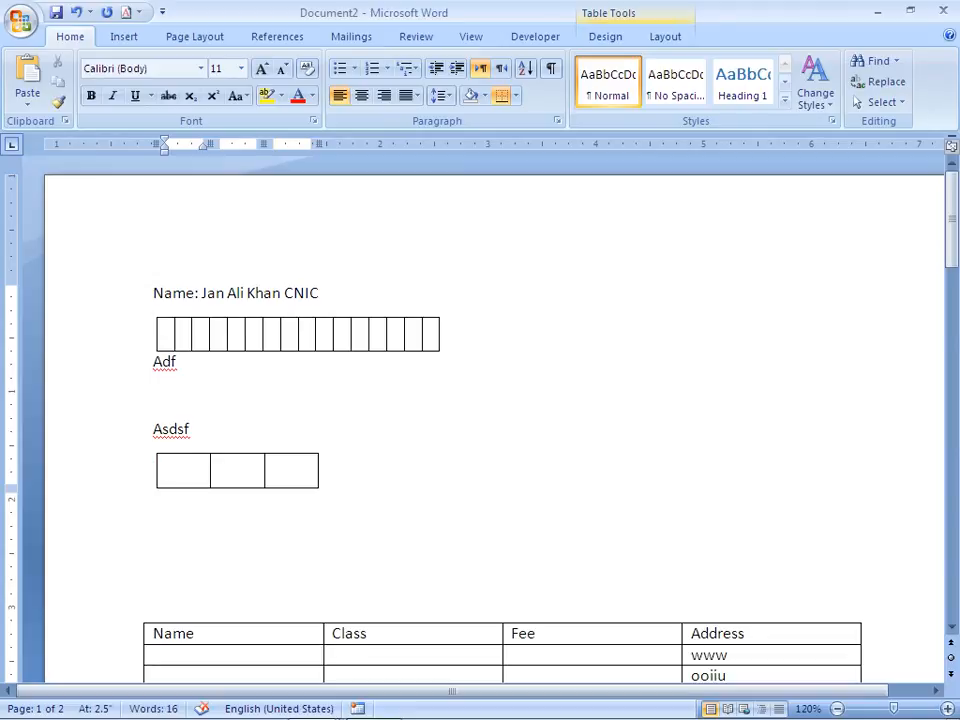
Add rows to the small grid so it reaches seven rows.
key("Tab")
key("Tab")
key("Tab")
key("Tab")
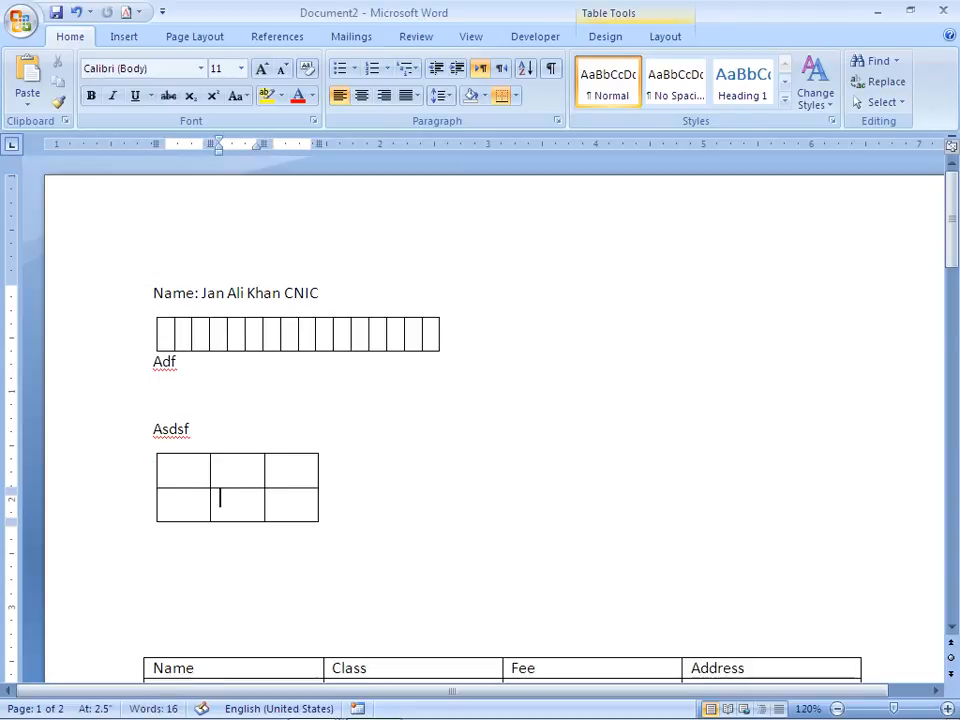
key("Tab")
key("Tab")
key("Tab")
key("Tab")
key("Tab")
key("Tab")
key("Tab")
key("Tab")
key("Tab")
key("Tab")
key("Tab")
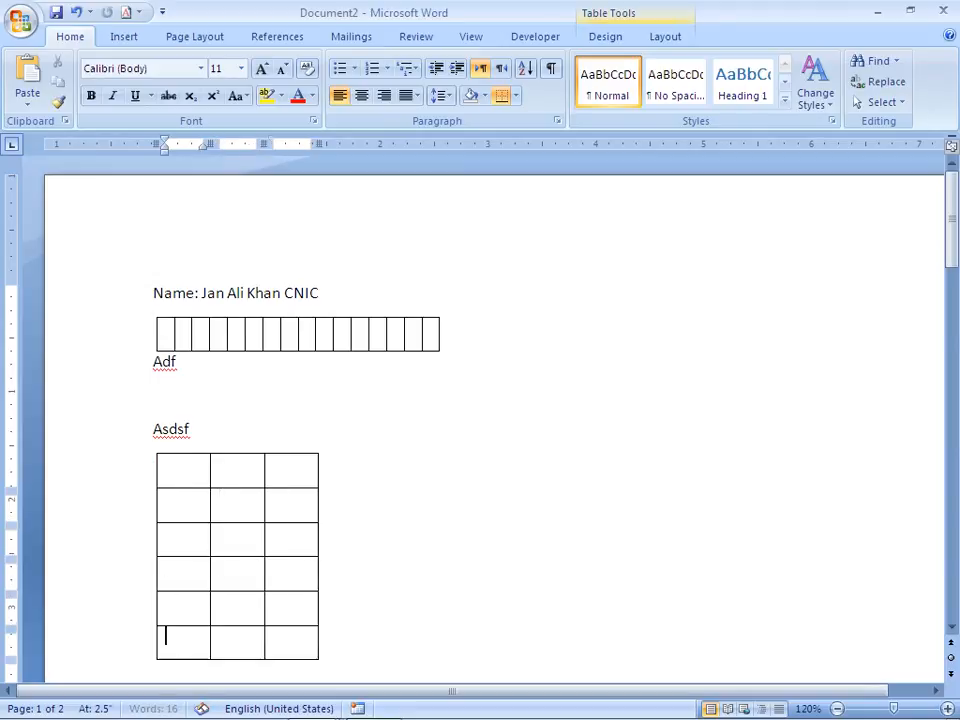
key("Tab")
key("Tab")
key("Tab")
key("Tab")
key("Tab")
key("Tab")
key("Tab")
key("Tab")
key("Tab")
key("Tab")
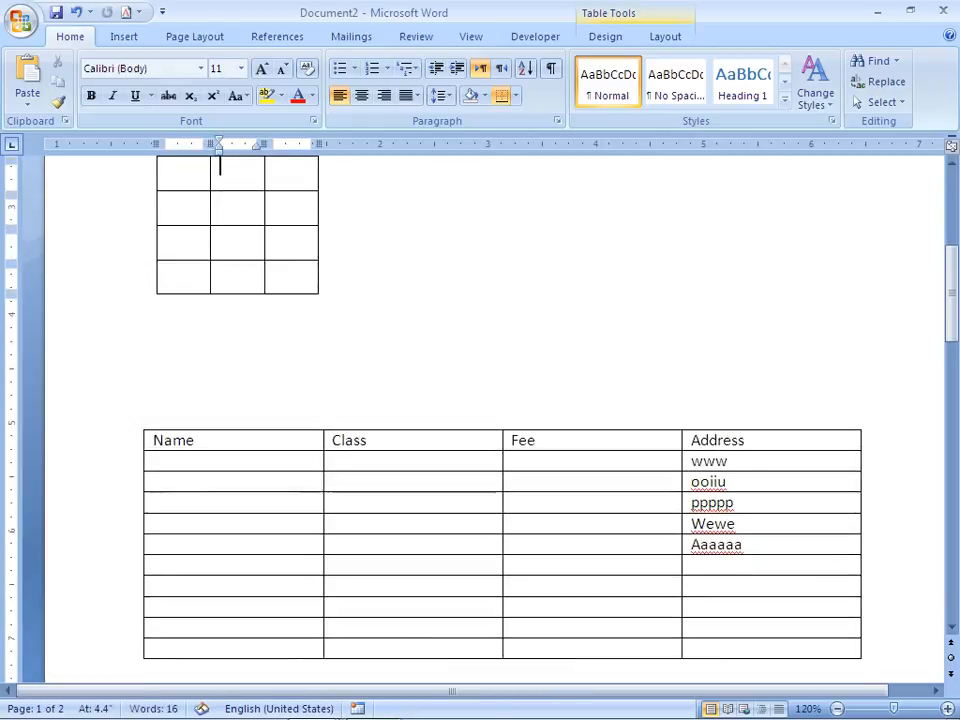
key("Up")
key("Up")
key("Up")
key("Up")
key("Up")
key("Up")
key("Up")
key("Up")
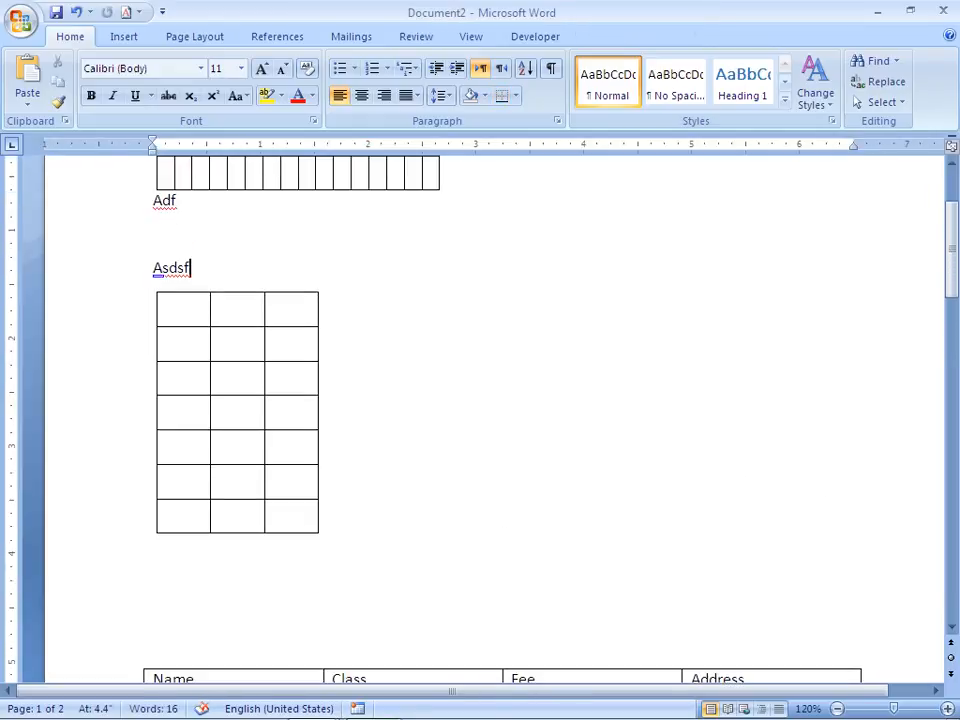
key("Up")
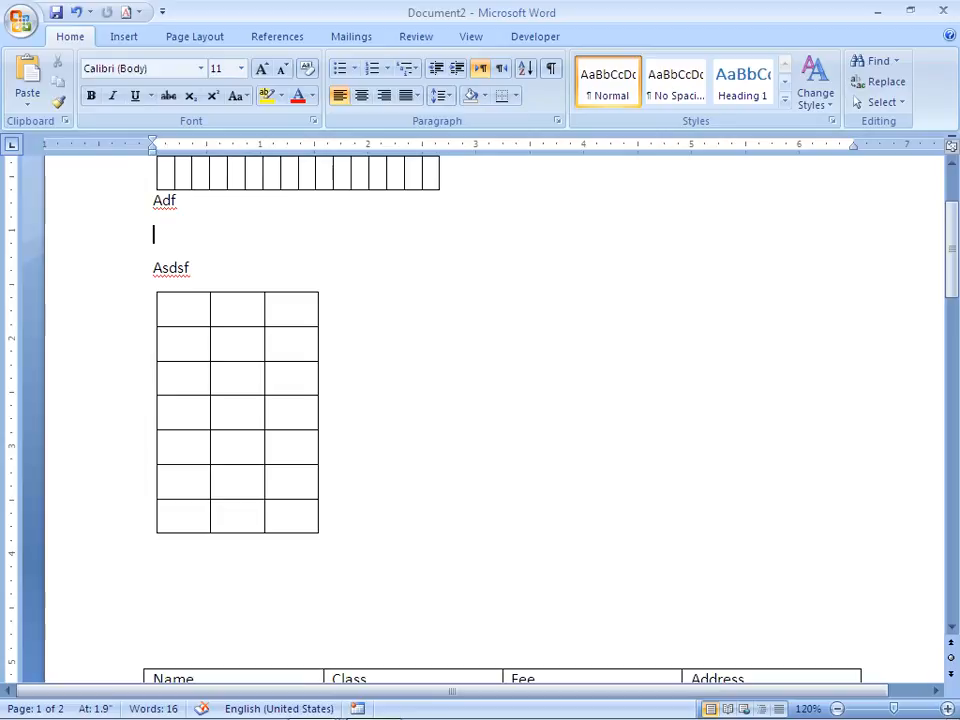